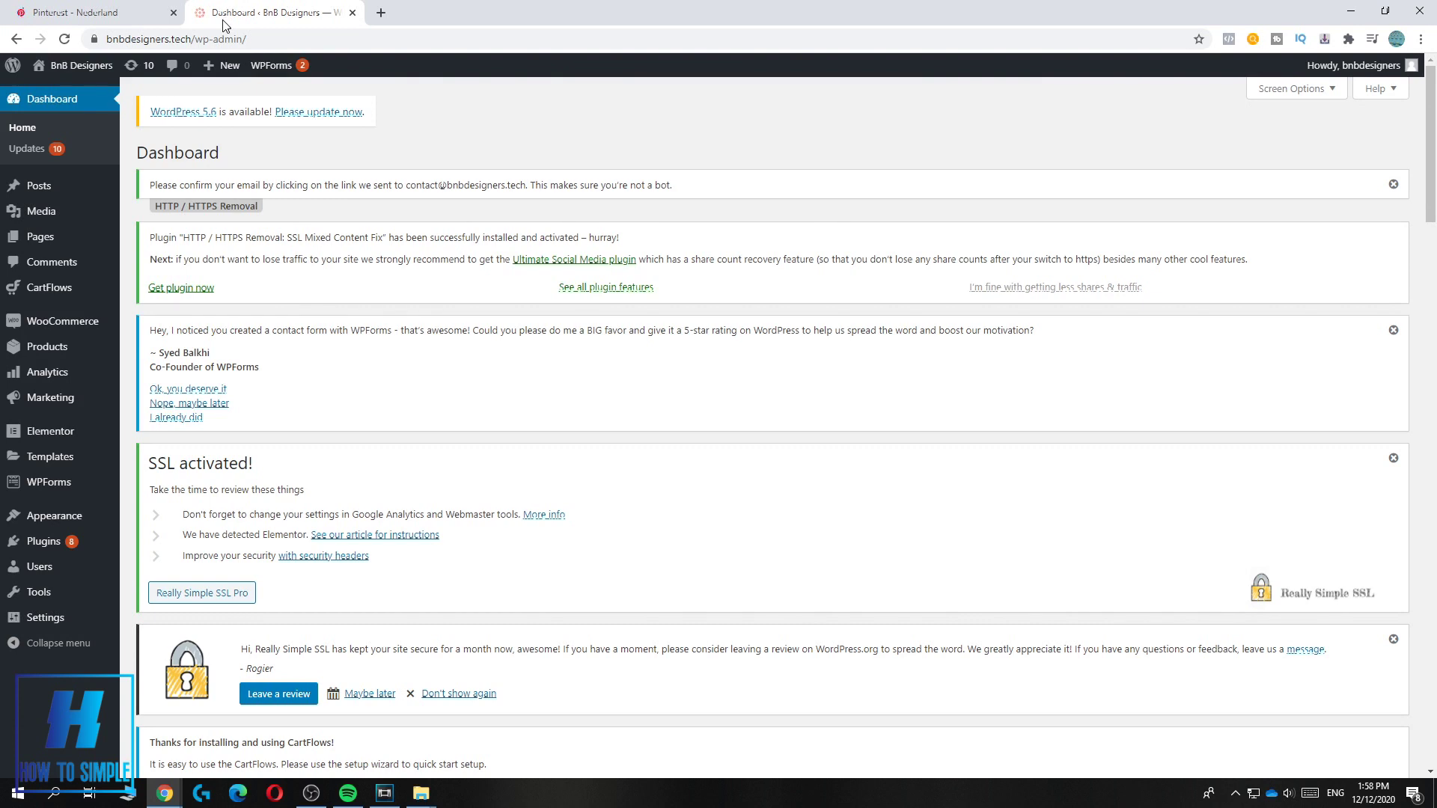
# Step: Create a new Pinterest ad campaign with the Conversions objective, revealing the Install the Pinterest Tag prompt
pyautogui.click(86, 12)
pyautogui.click(102, 11)
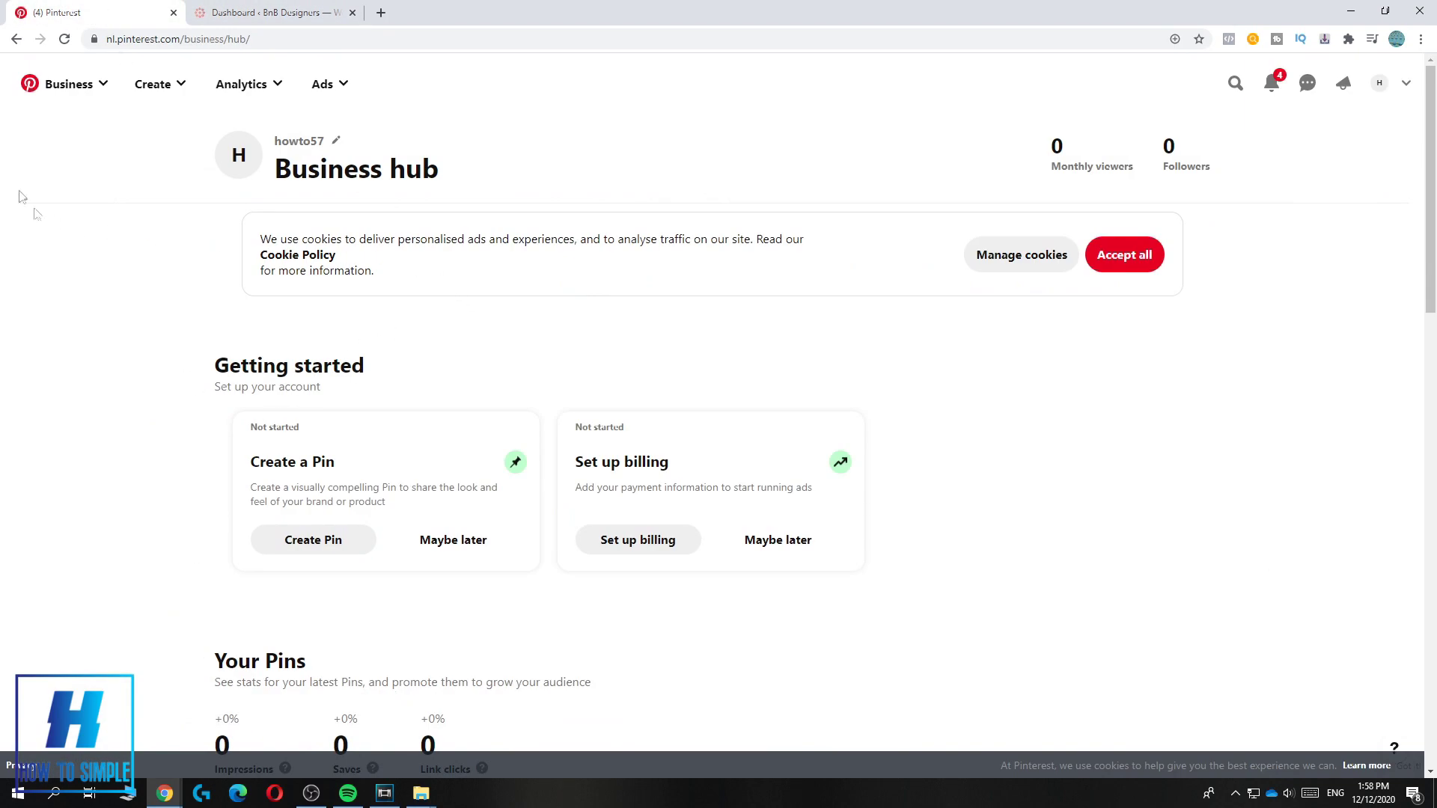
pyautogui.click(333, 86)
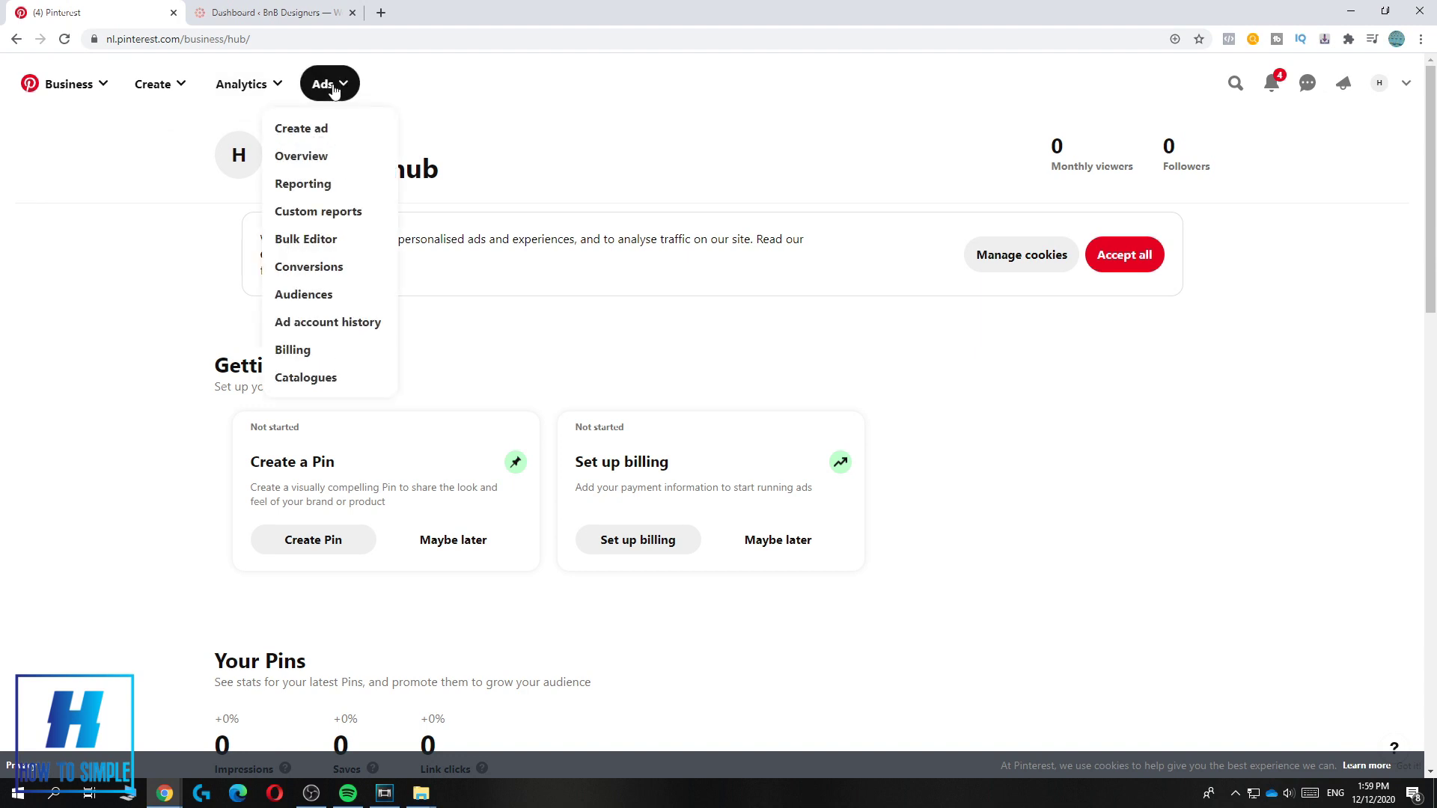
pyautogui.click(313, 128)
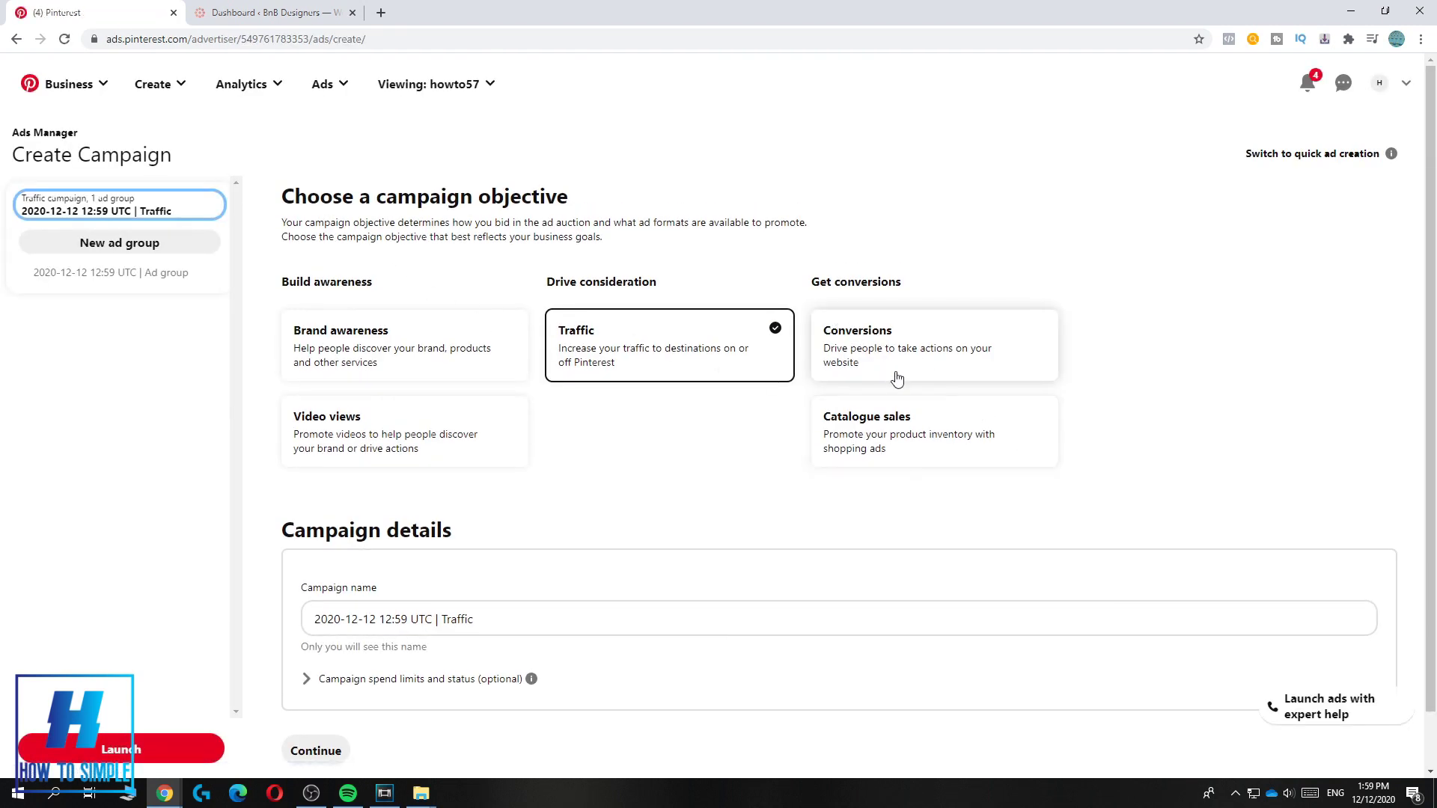
pyautogui.click(897, 380)
pyautogui.moveTo(830, 360); pyautogui.dragTo(531, 363)
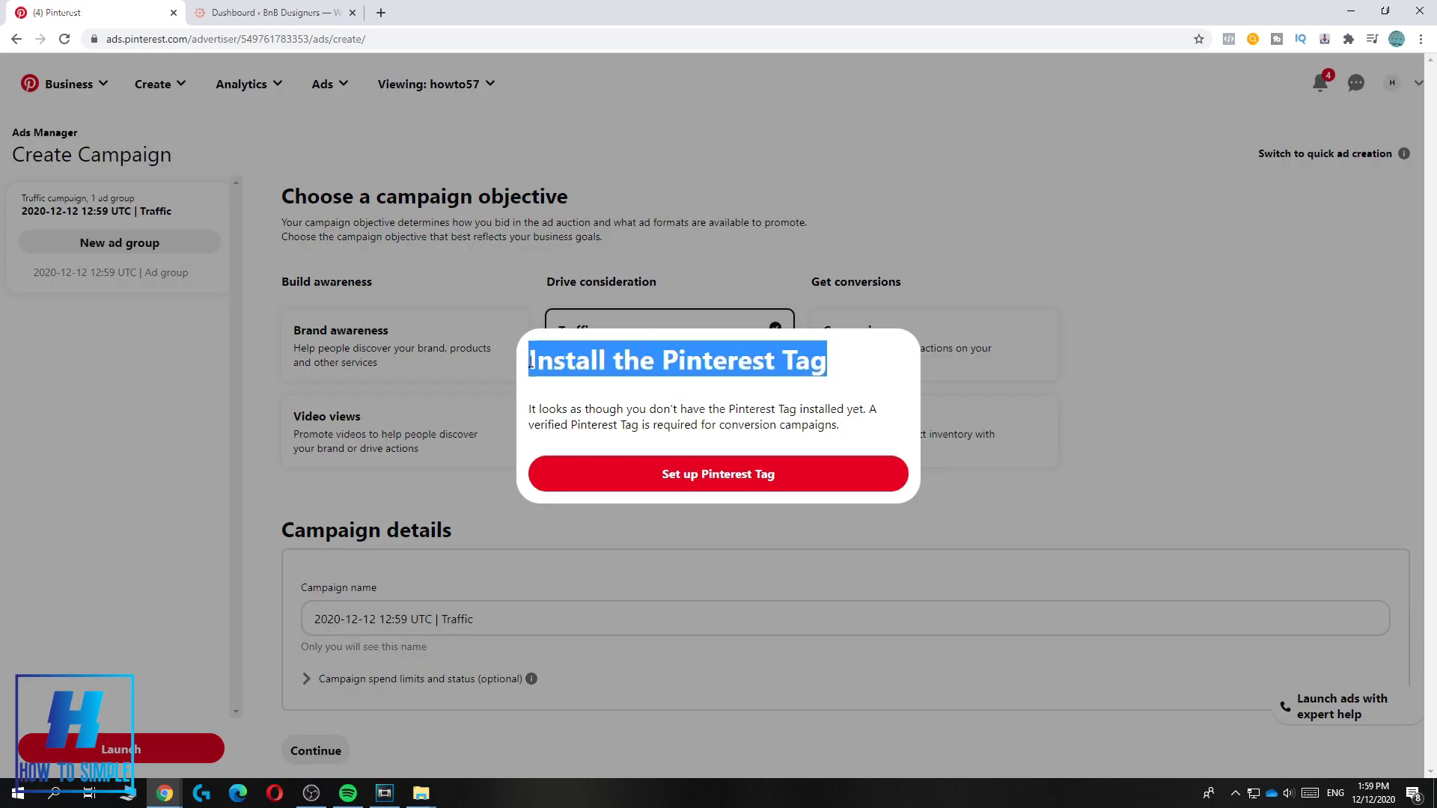
# Step: Leave the campaign draft for Pinterest Tag setup and review the integration partner install option
pyautogui.click(682, 478)
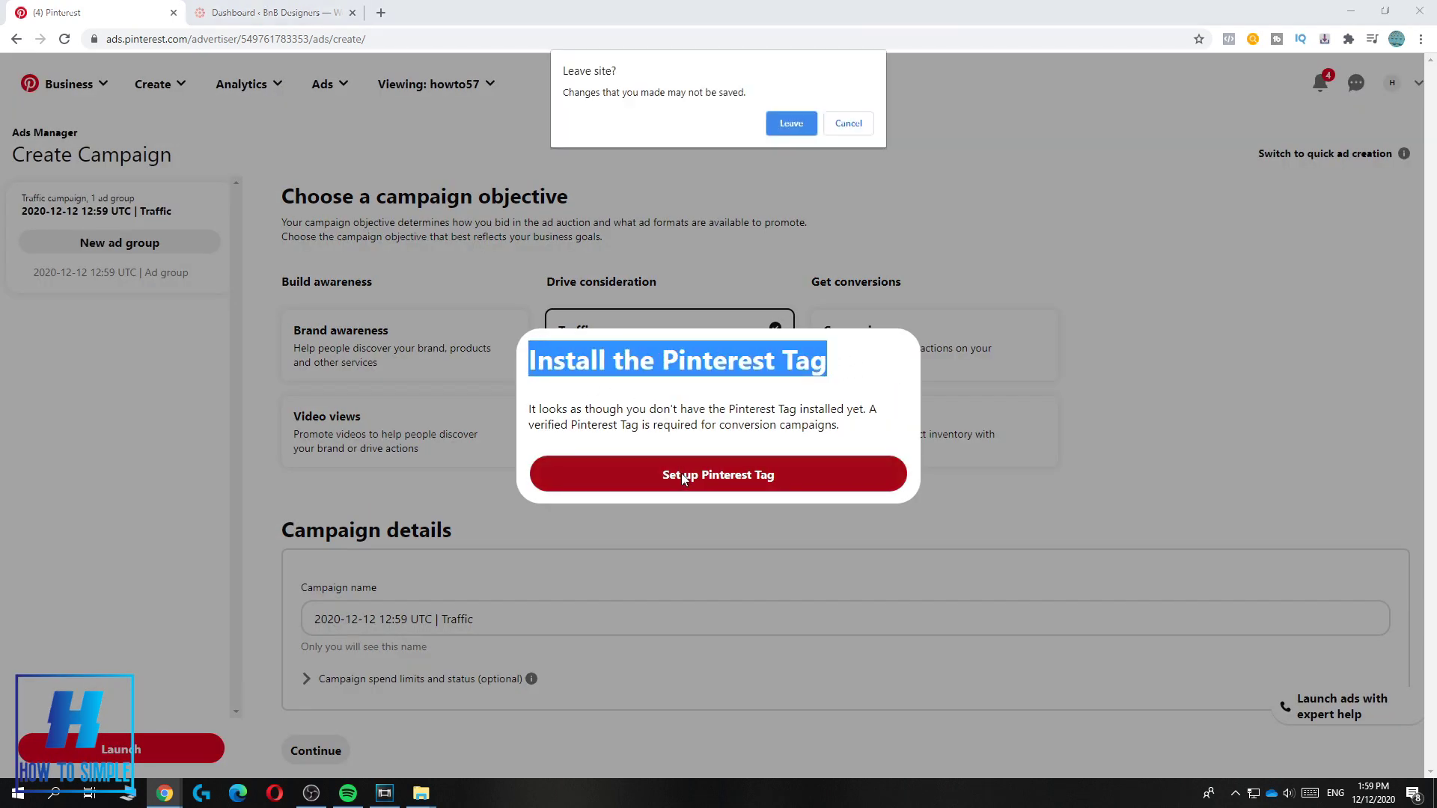
pyautogui.click(771, 130)
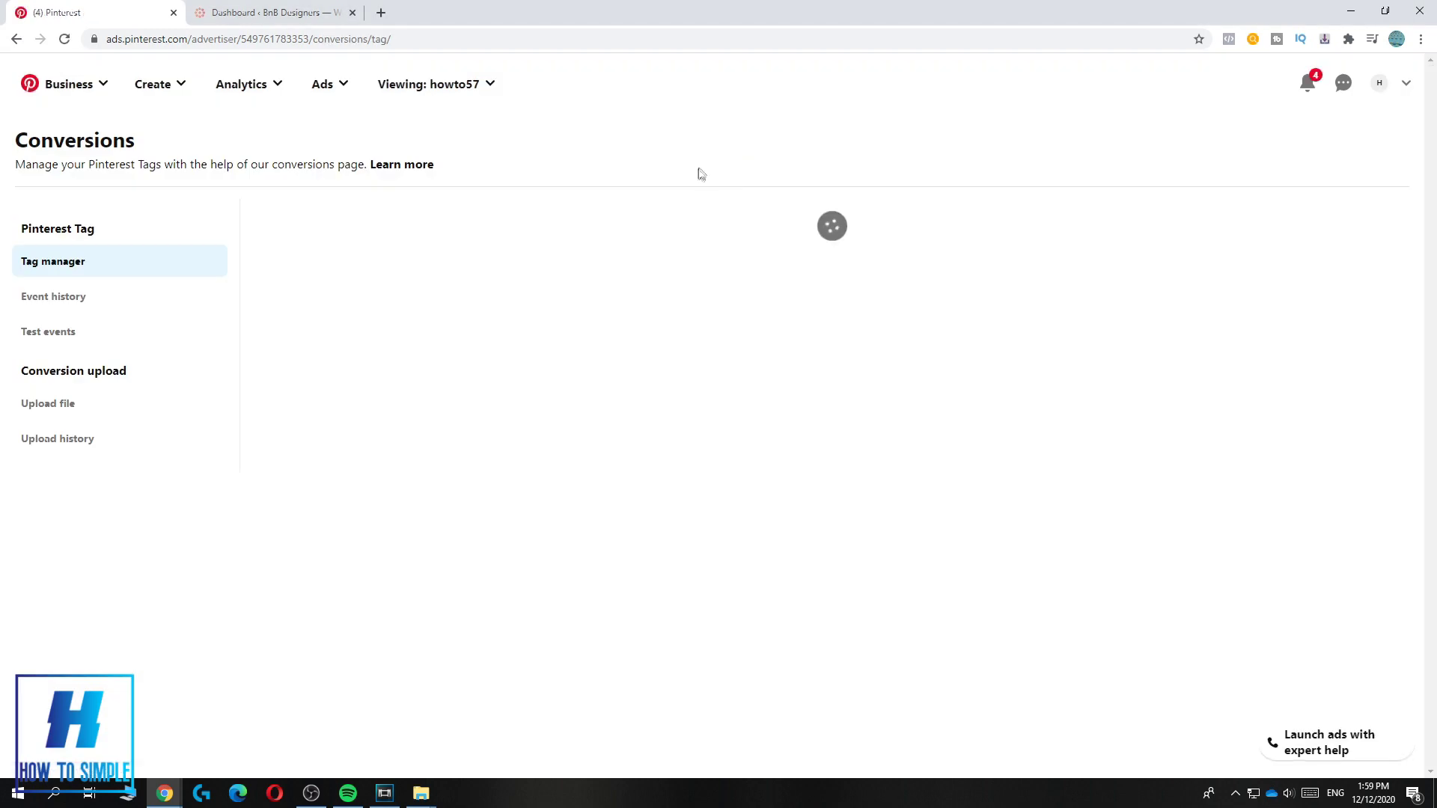
pyautogui.scroll(-6, 679, 217)
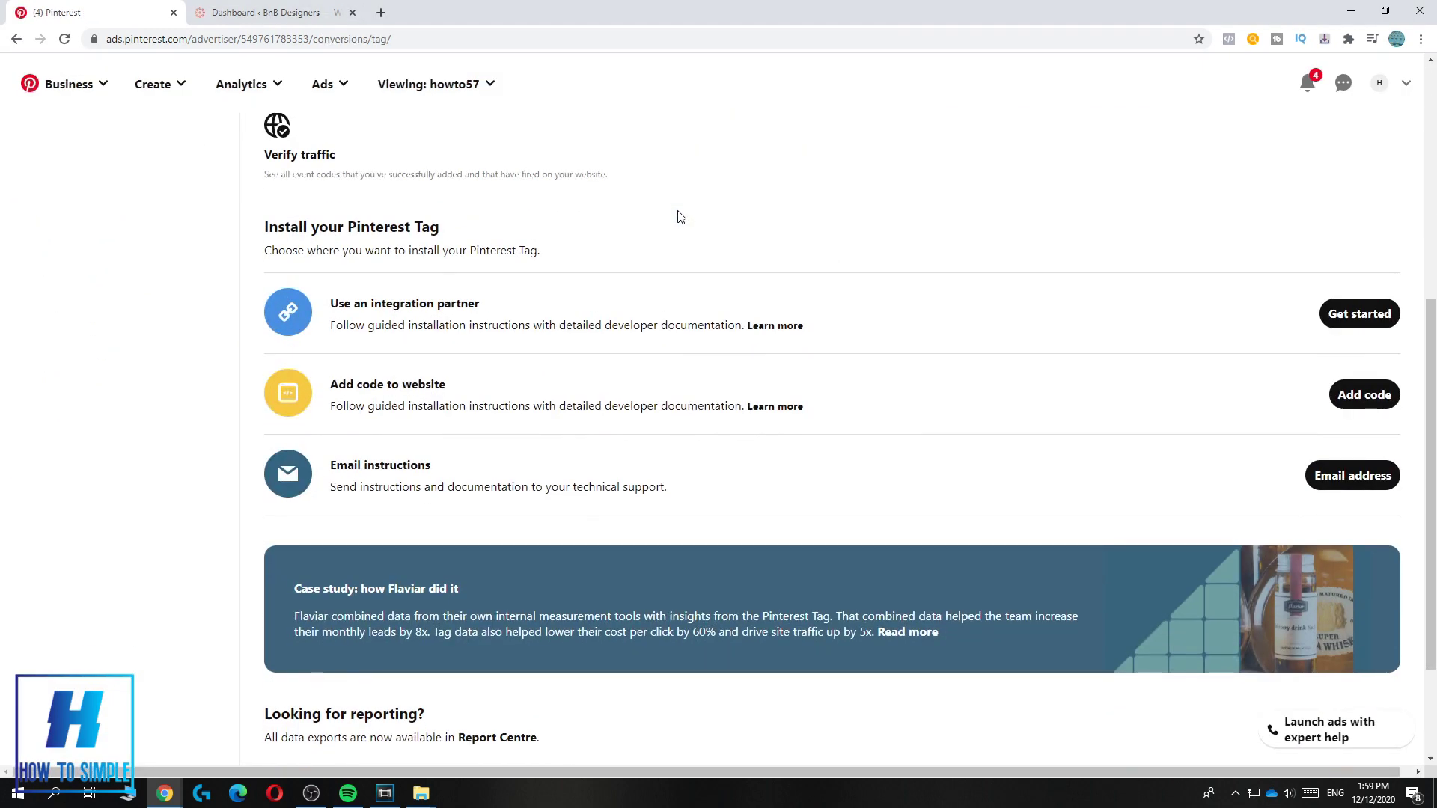
pyautogui.moveTo(485, 304); pyautogui.dragTo(355, 298)
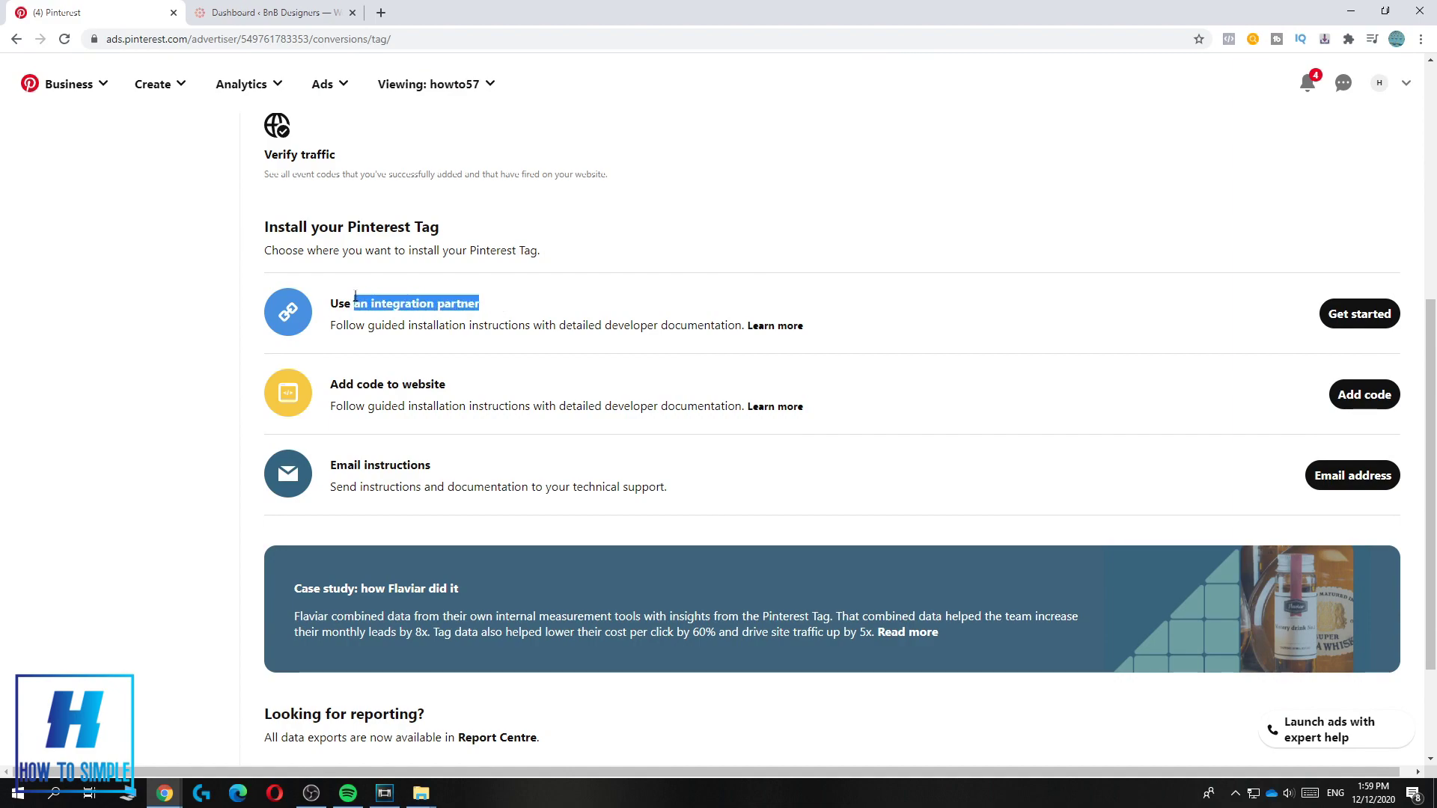
pyautogui.scroll(3, 359, 314)
pyautogui.scroll(-2, 378, 351)
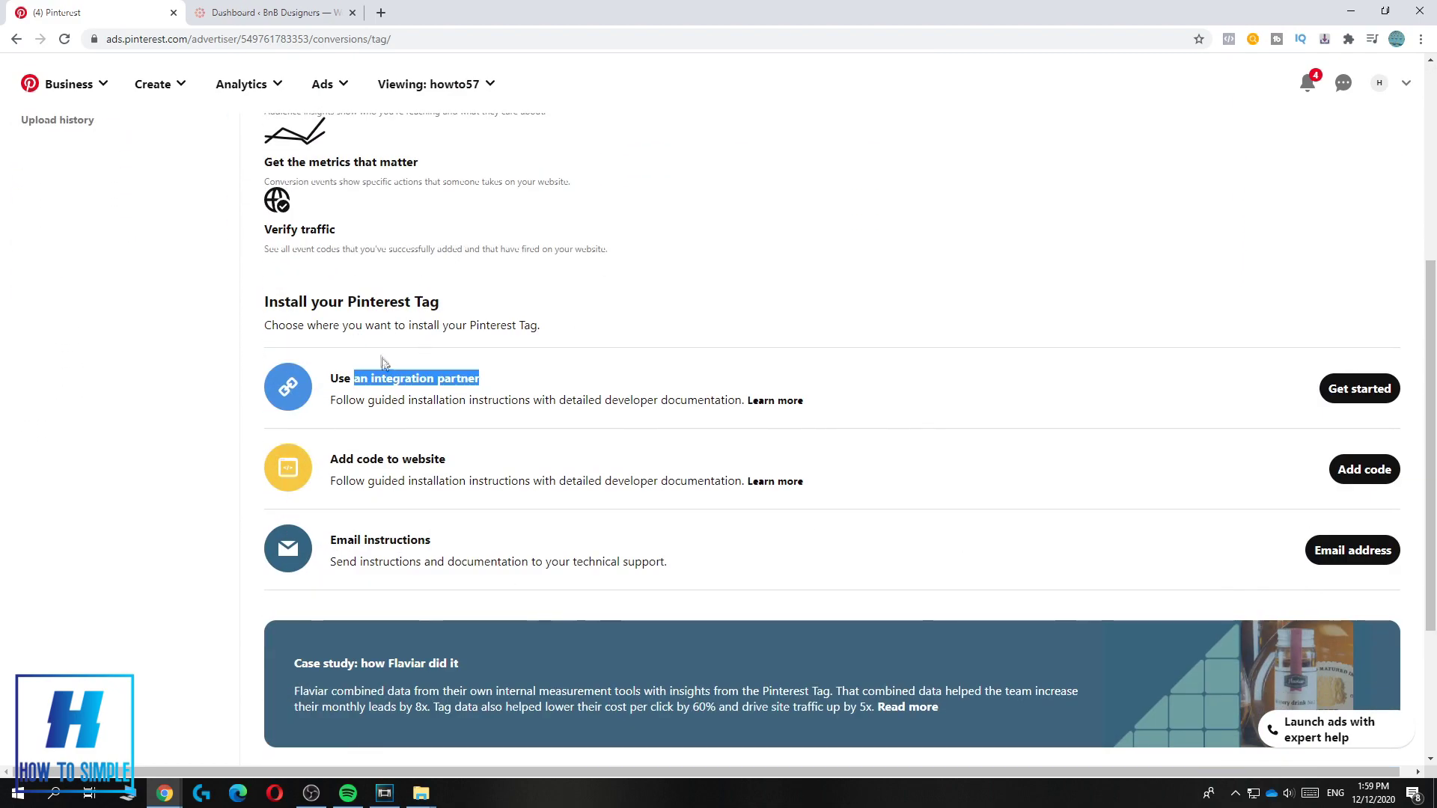
pyautogui.click(398, 375)
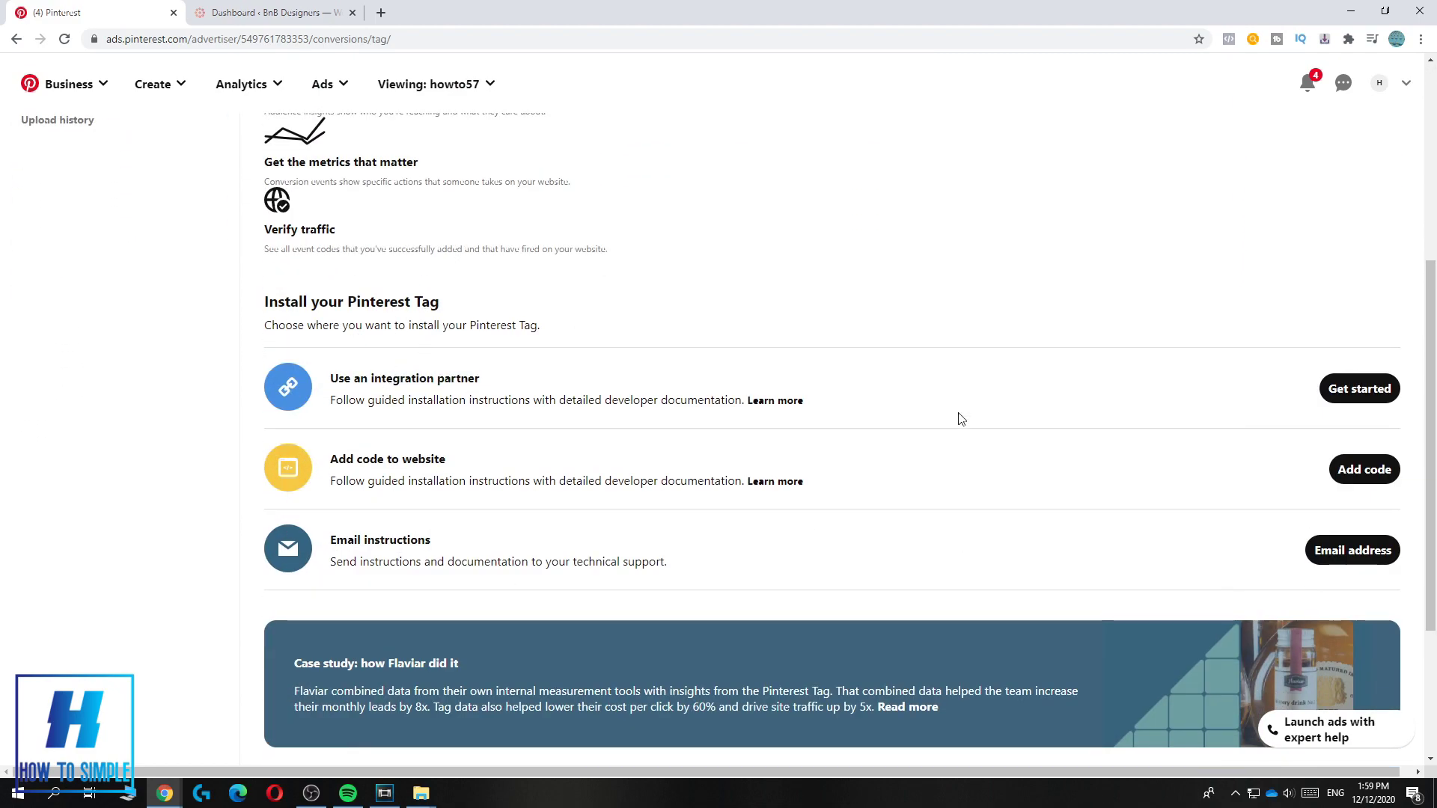
# Step: Choose the WordPress via PixelYourSite integration and advance its install guide to step 2/9
pyautogui.click(1328, 392)
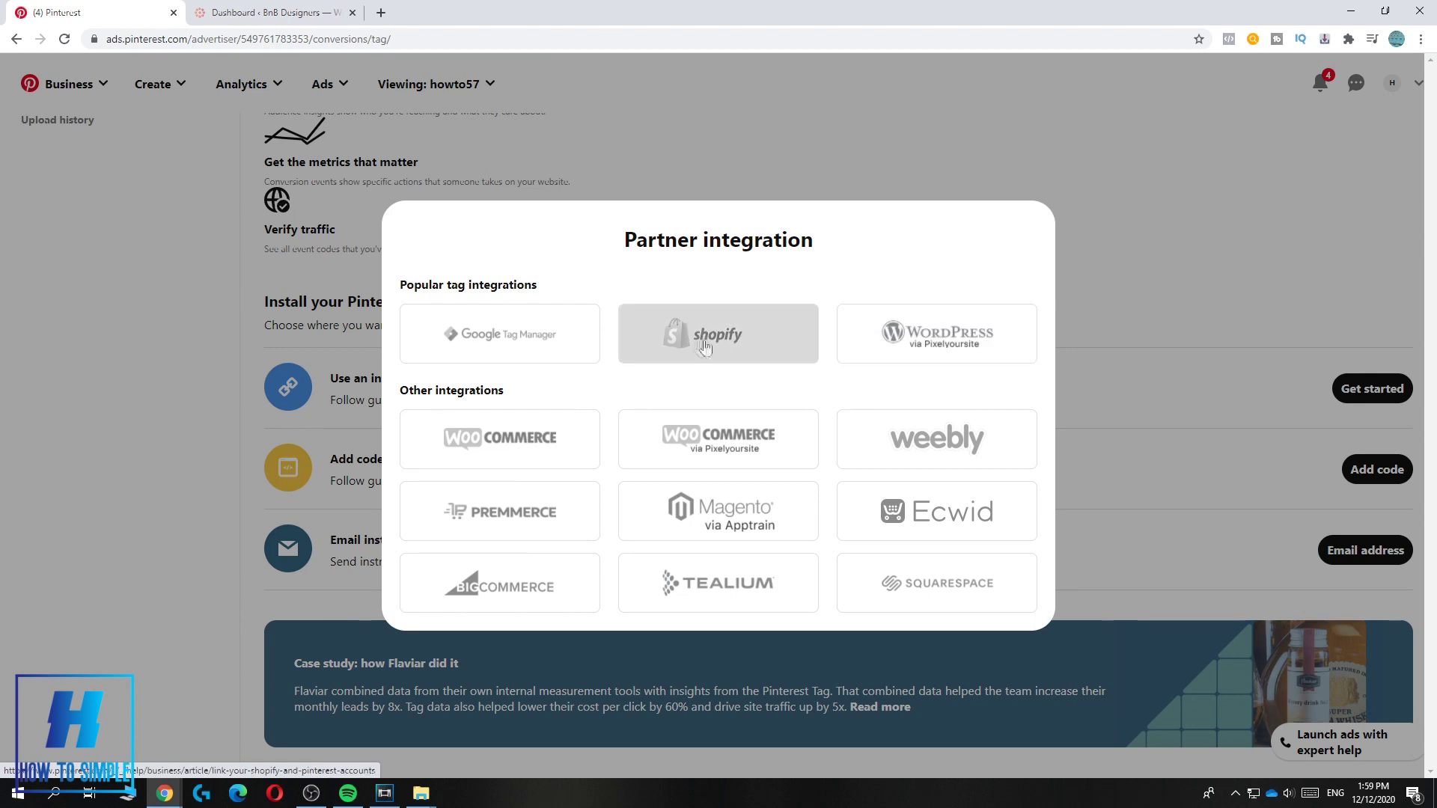
pyautogui.click(916, 334)
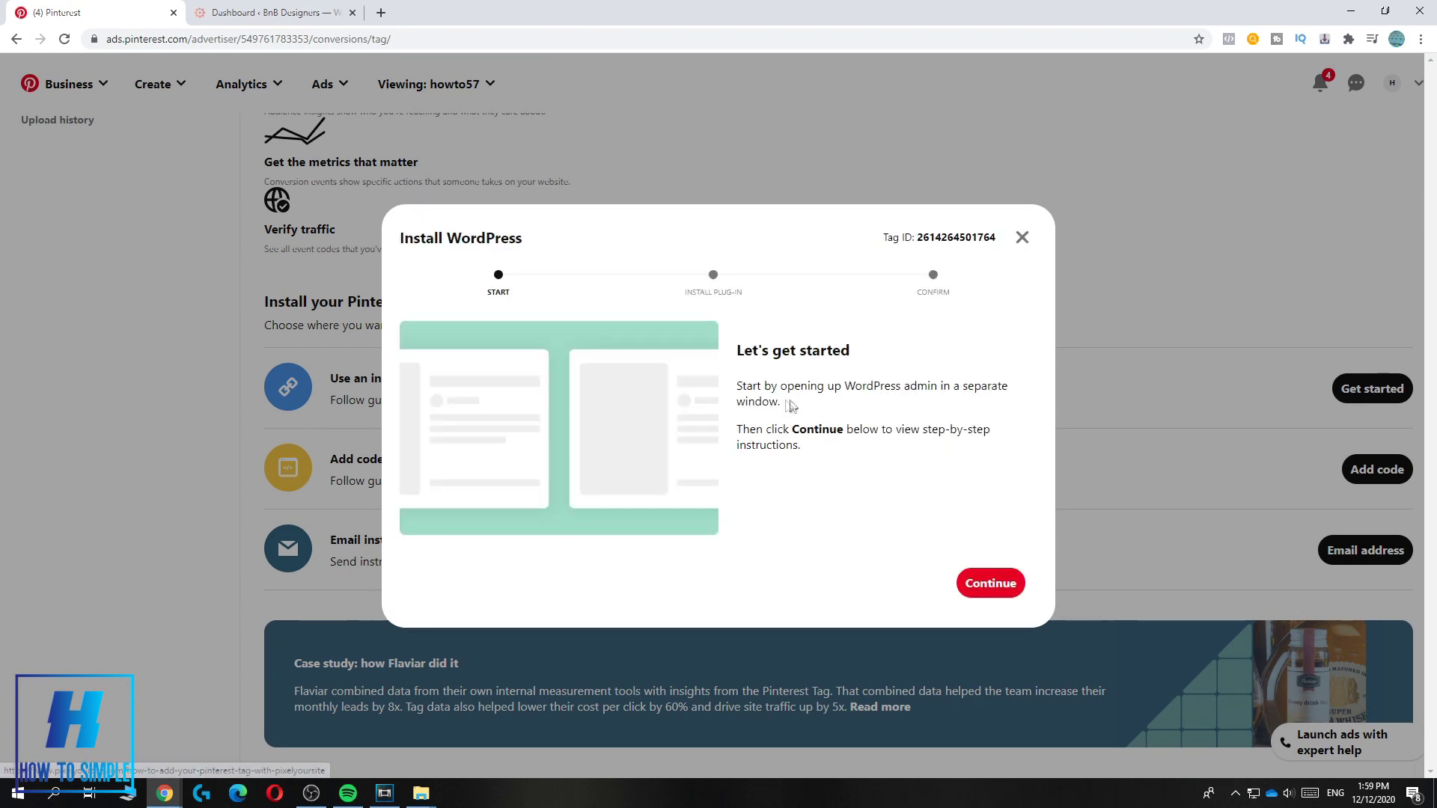
pyautogui.click(987, 583)
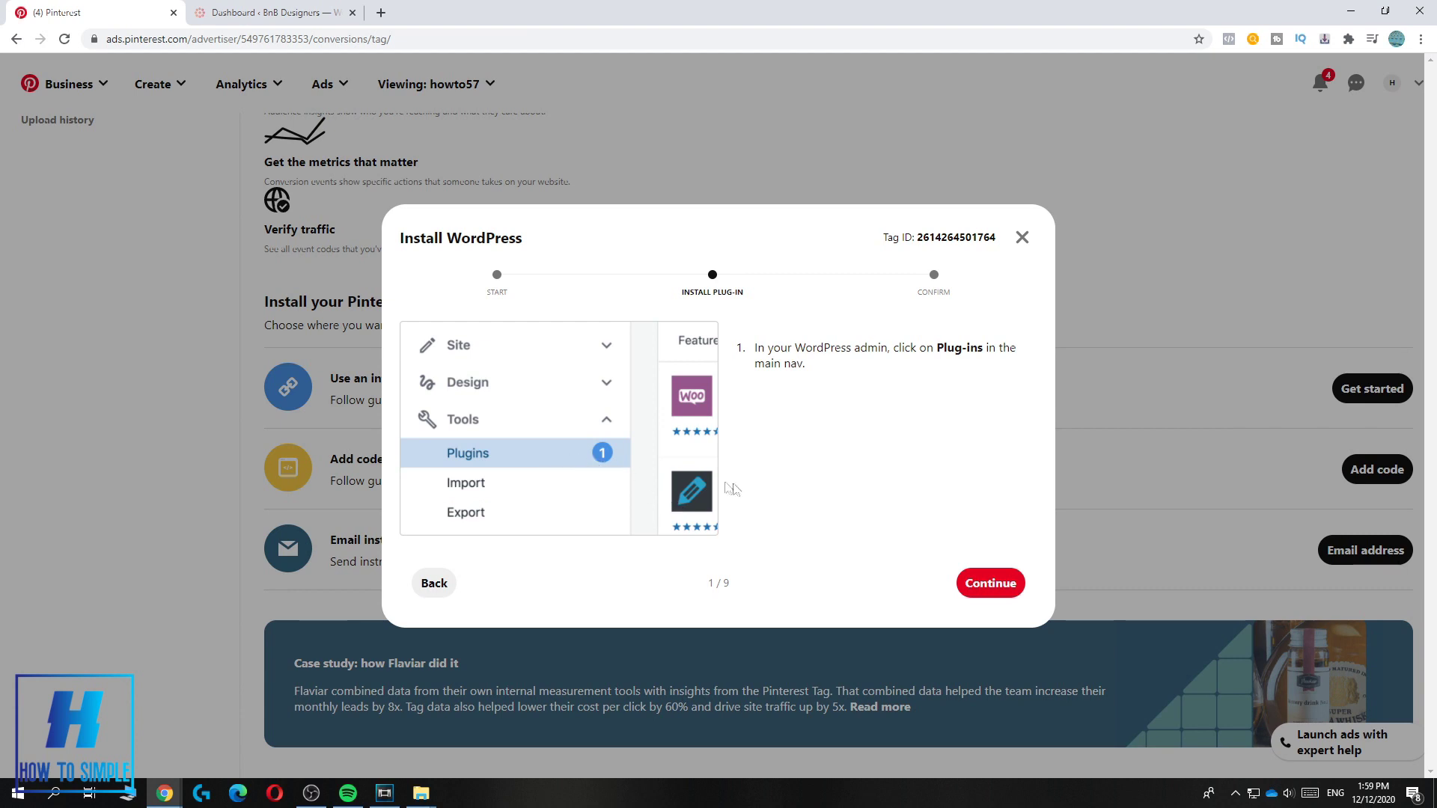
pyautogui.click(990, 583)
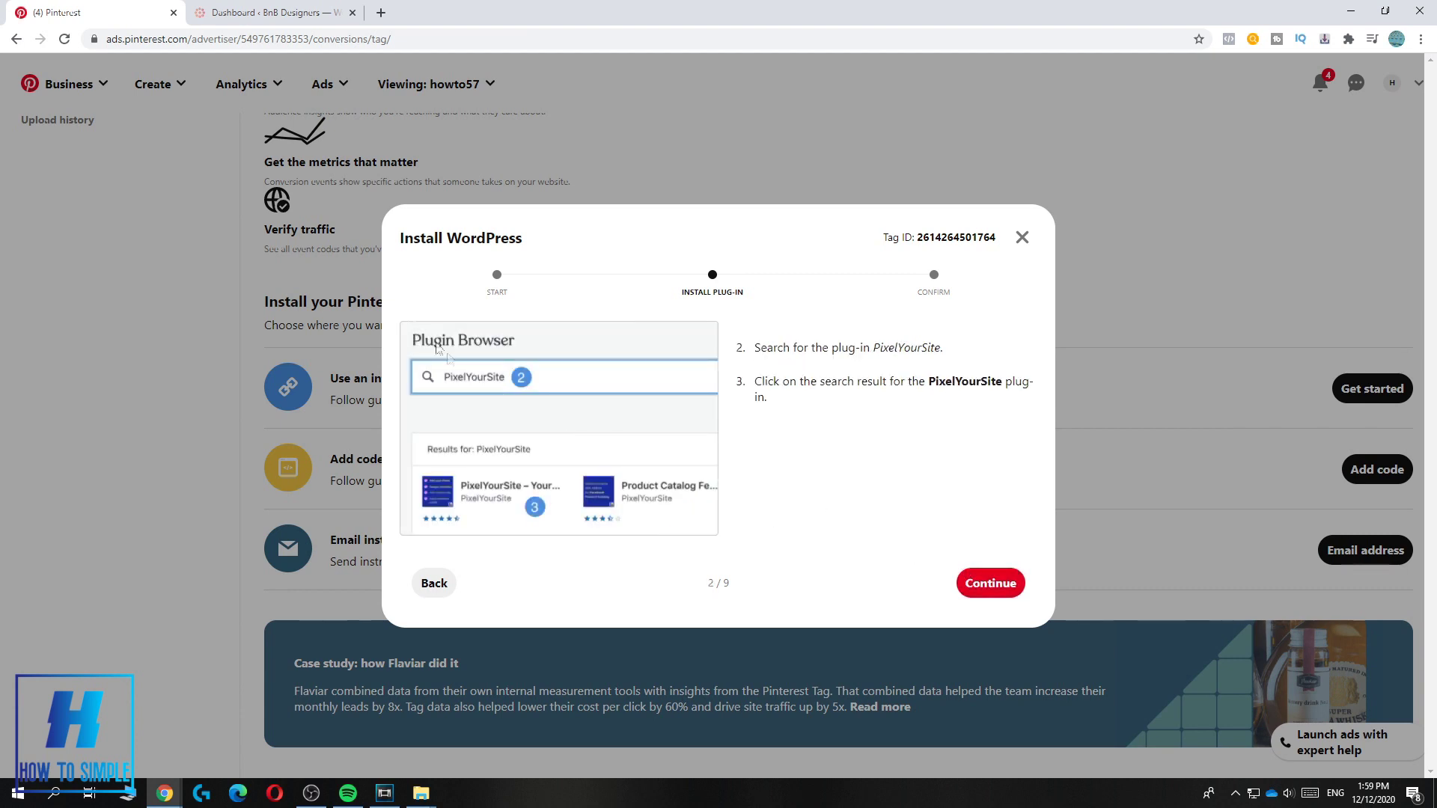
pyautogui.click(262, 12)
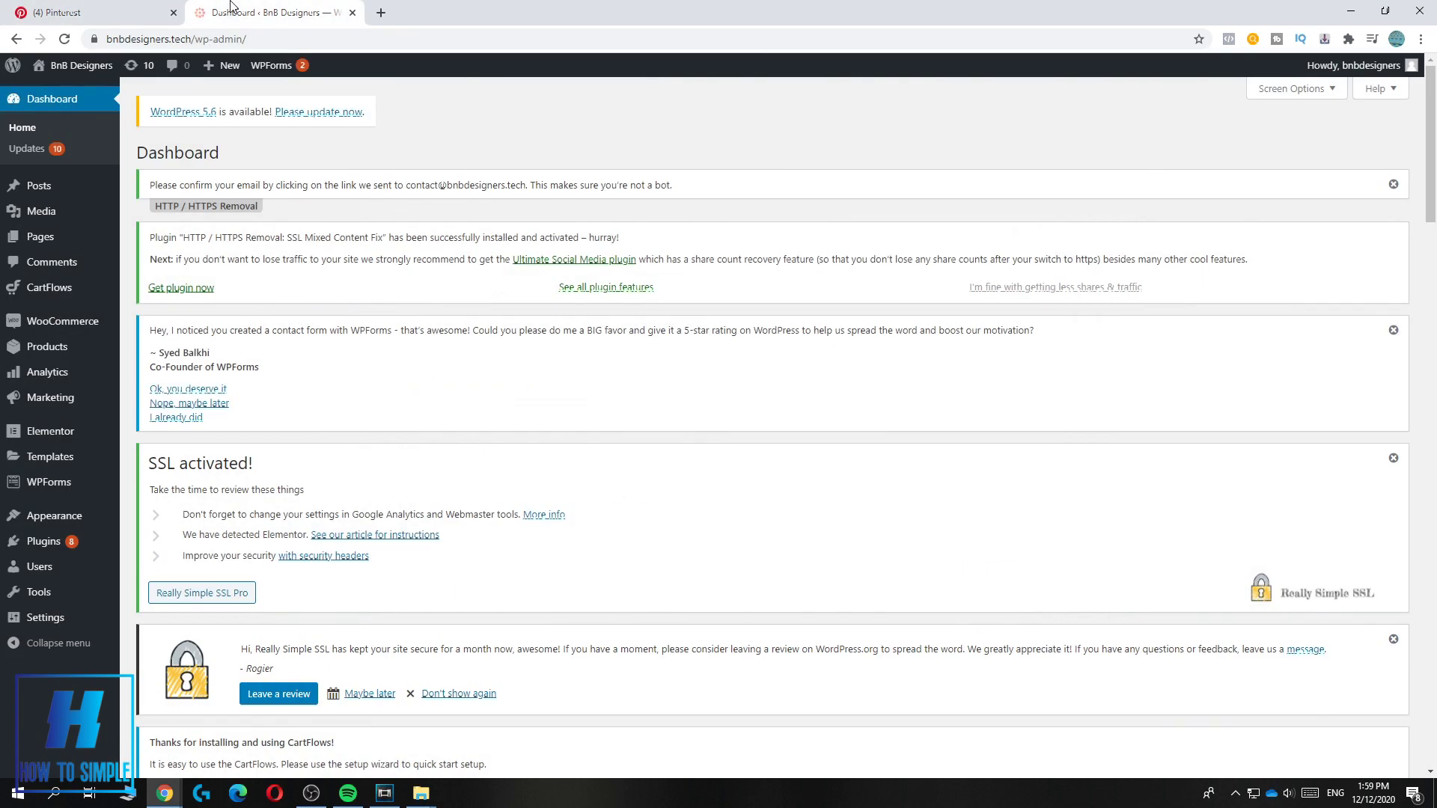
# Step: Search the plugin directory for 'pix', then install and activate PixelYourSite
pyautogui.click(53, 543)
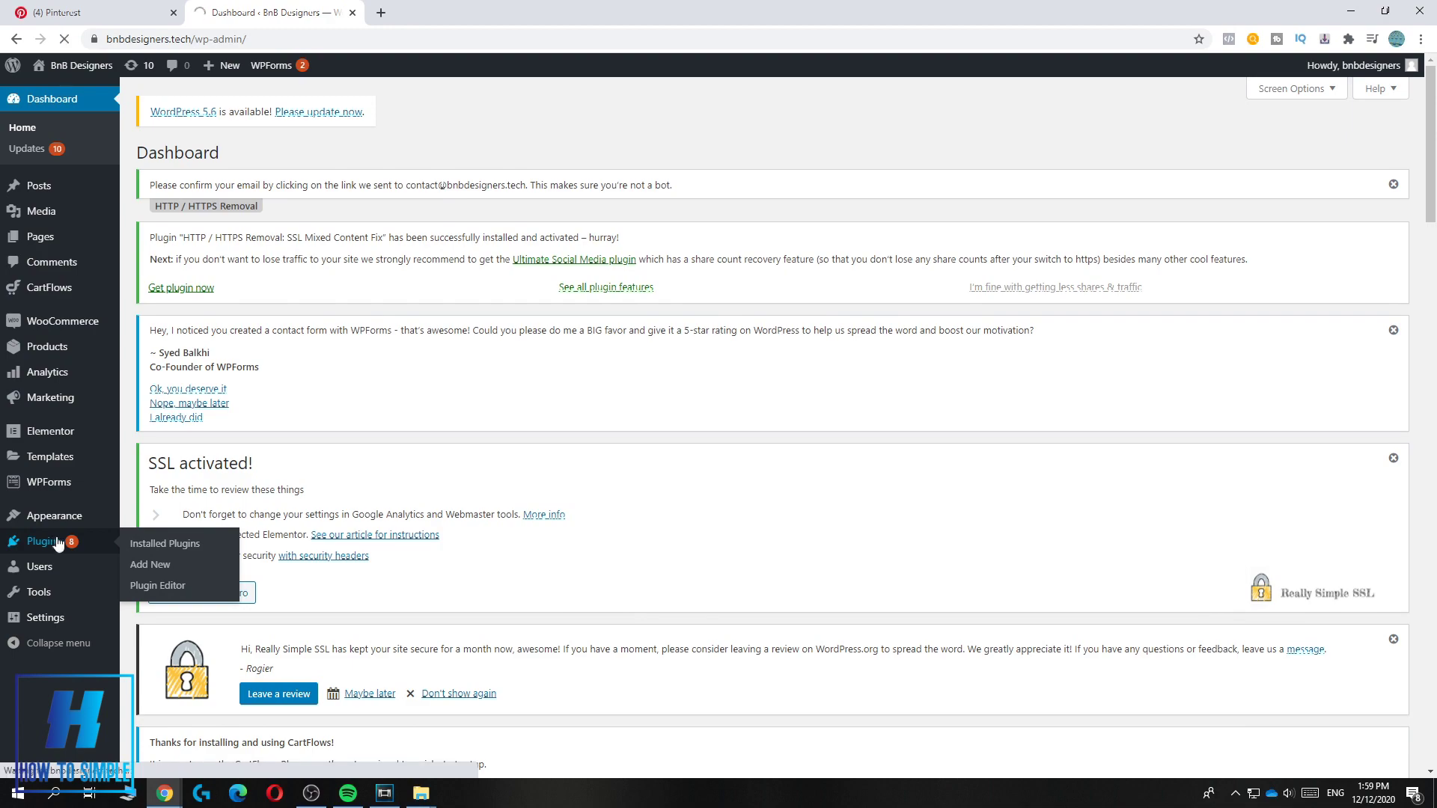
pyautogui.click(144, 566)
pyautogui.scroll(-8, 304, 513)
pyautogui.click(1224, 381)
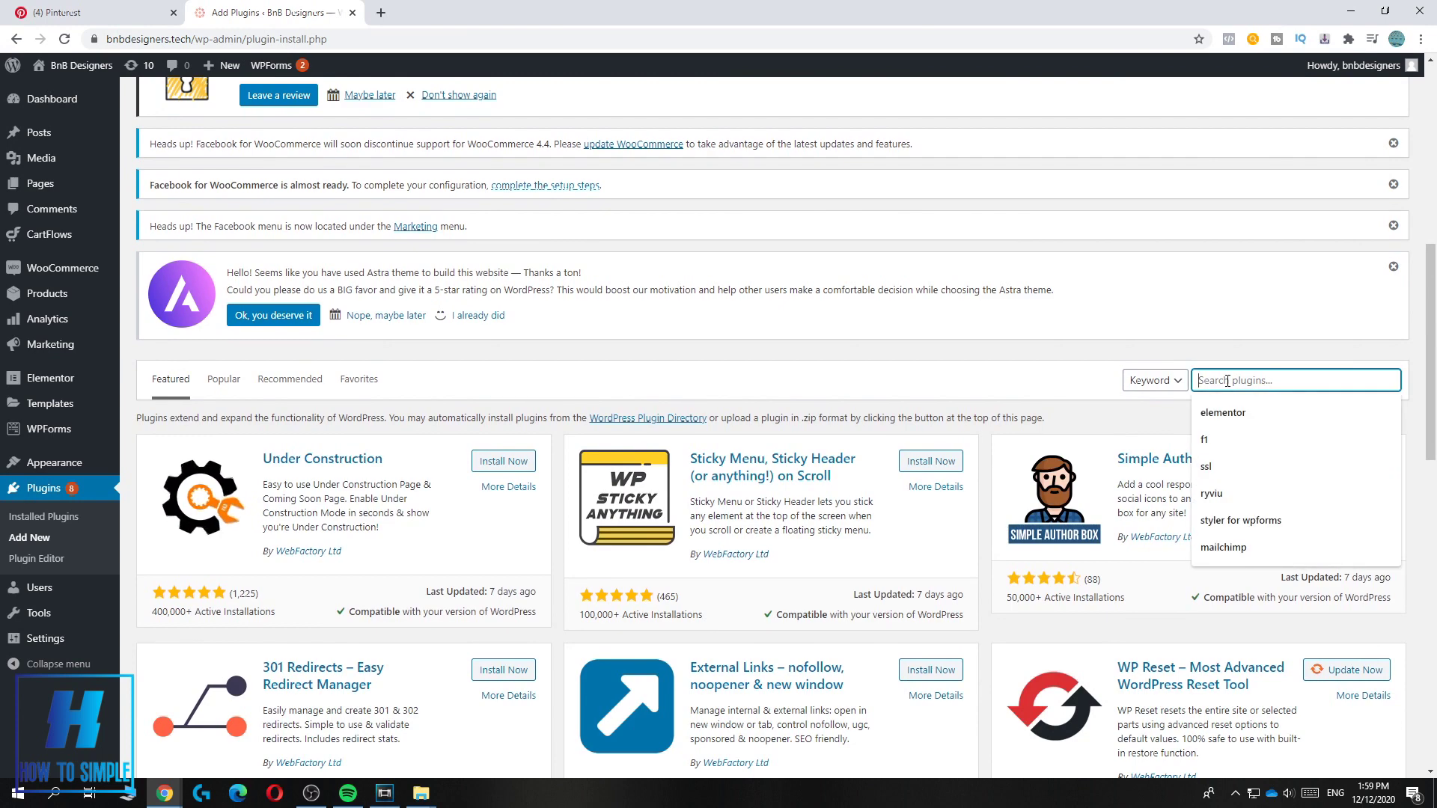
pyautogui.write('pixelyoursite')
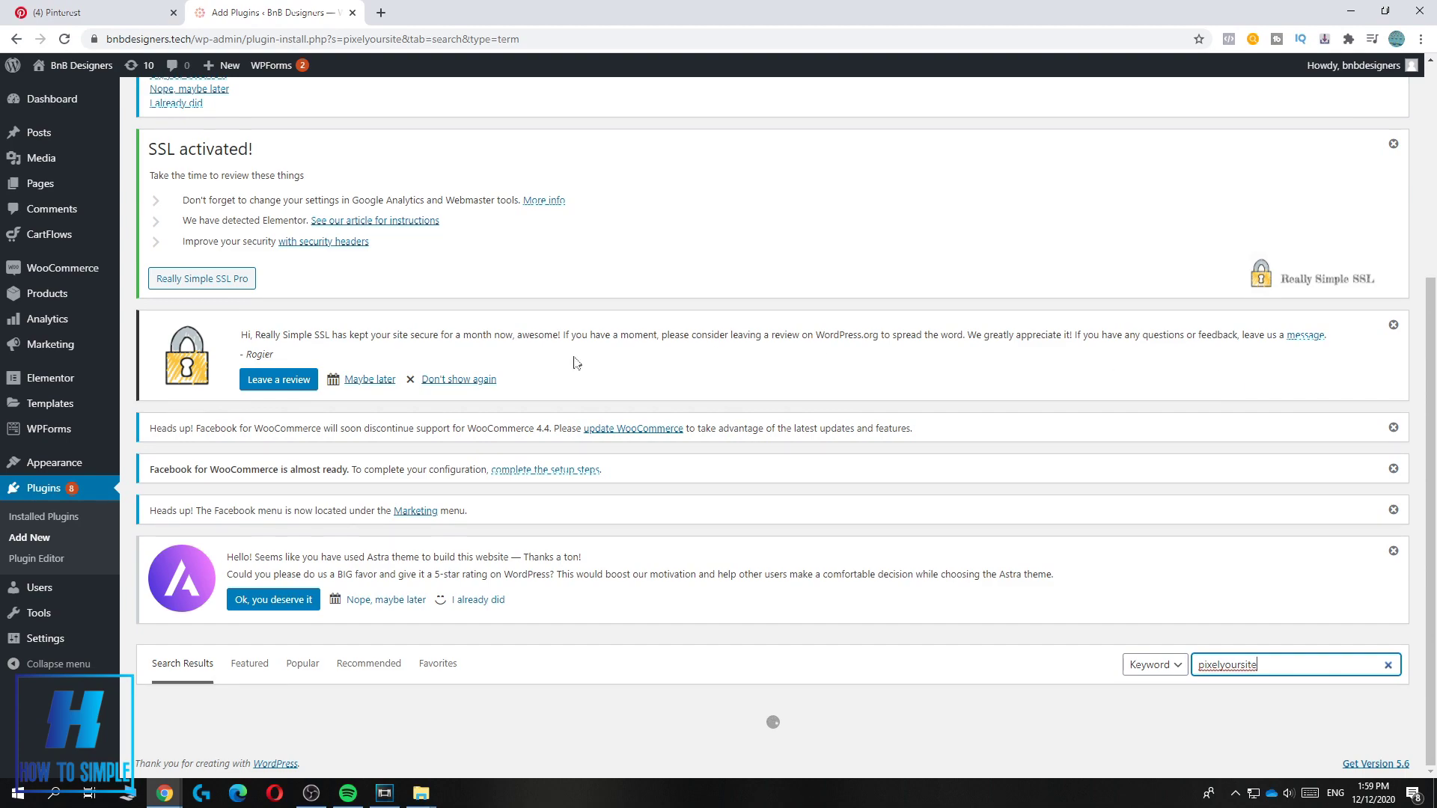
pyautogui.scroll(-6, 576, 363)
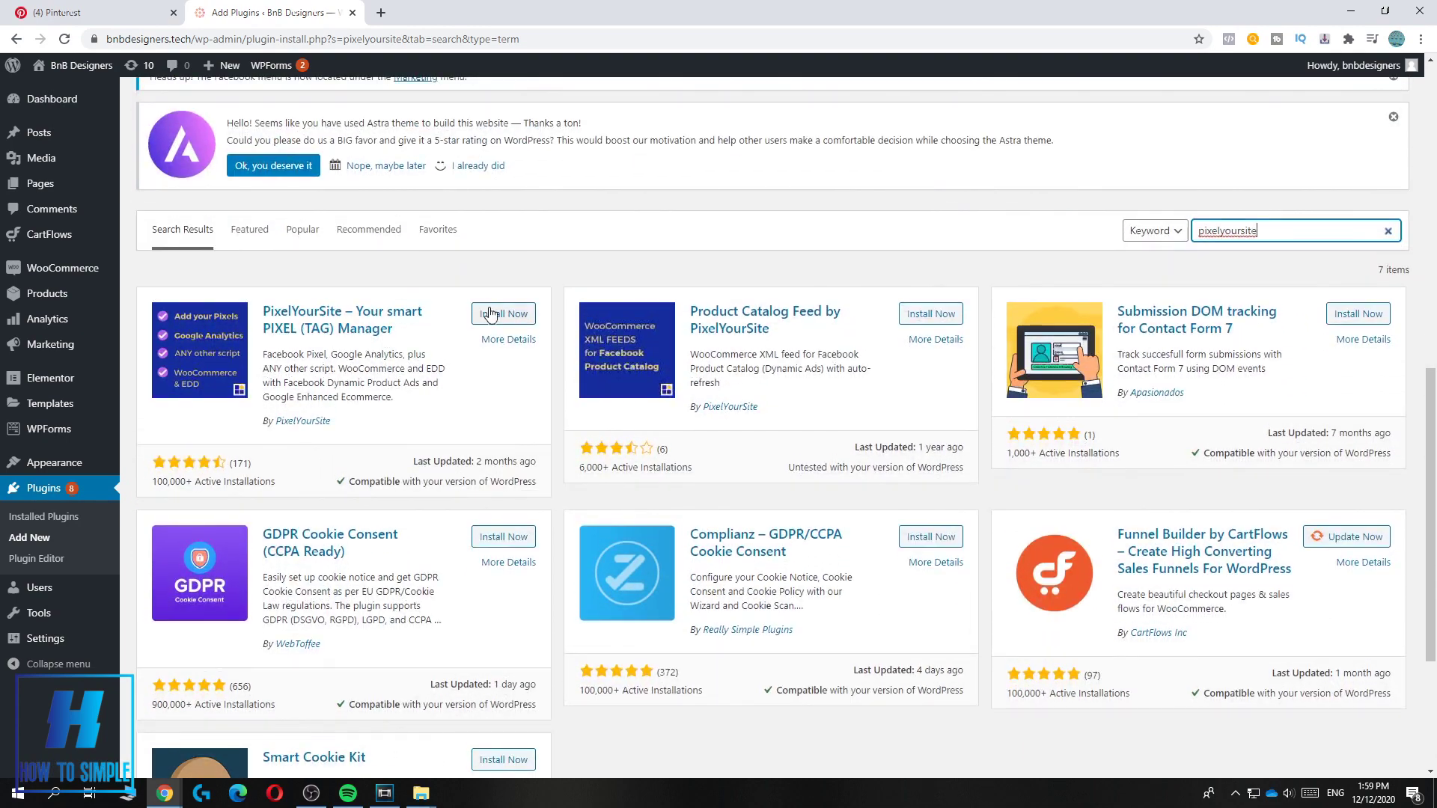
pyautogui.click(490, 313)
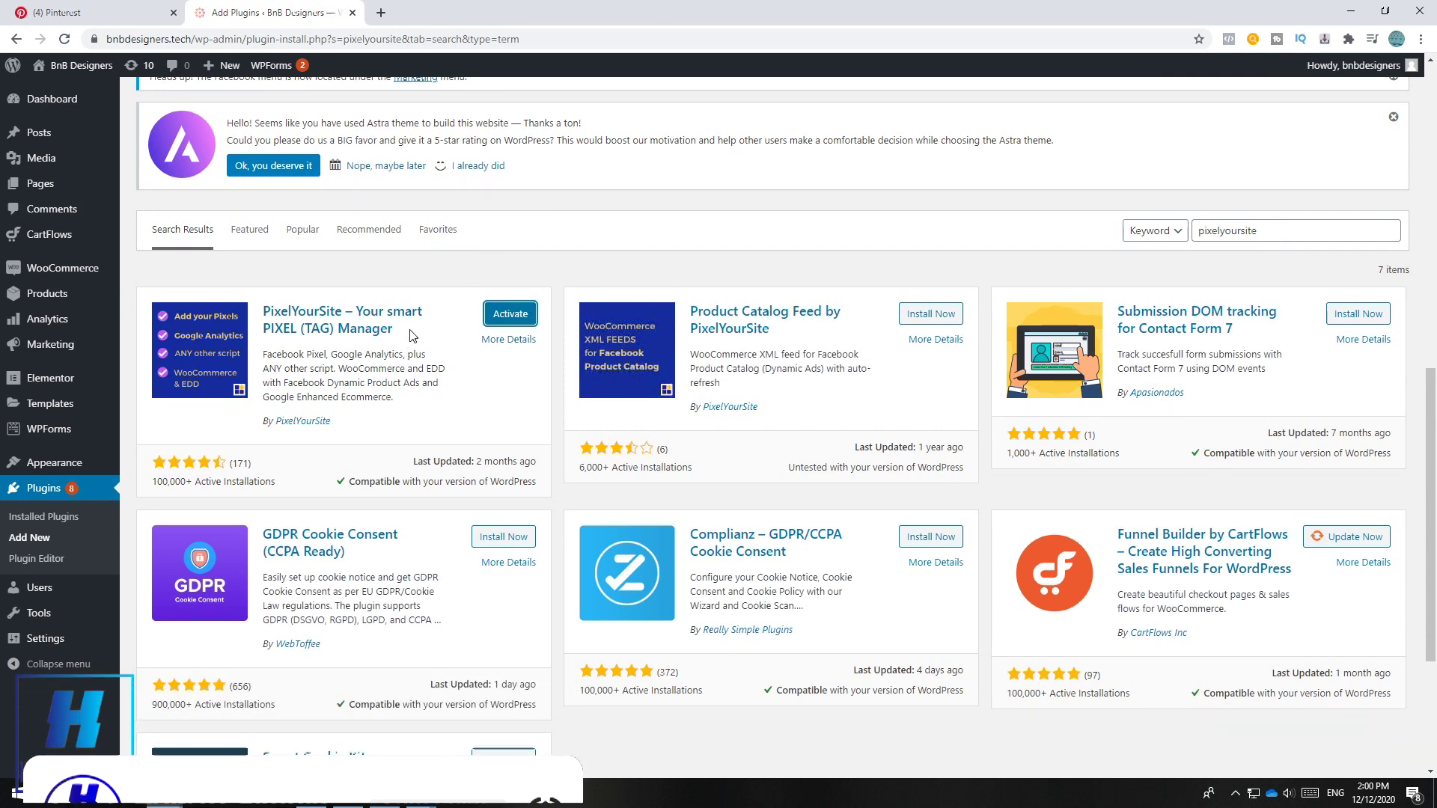
pyautogui.click(487, 323)
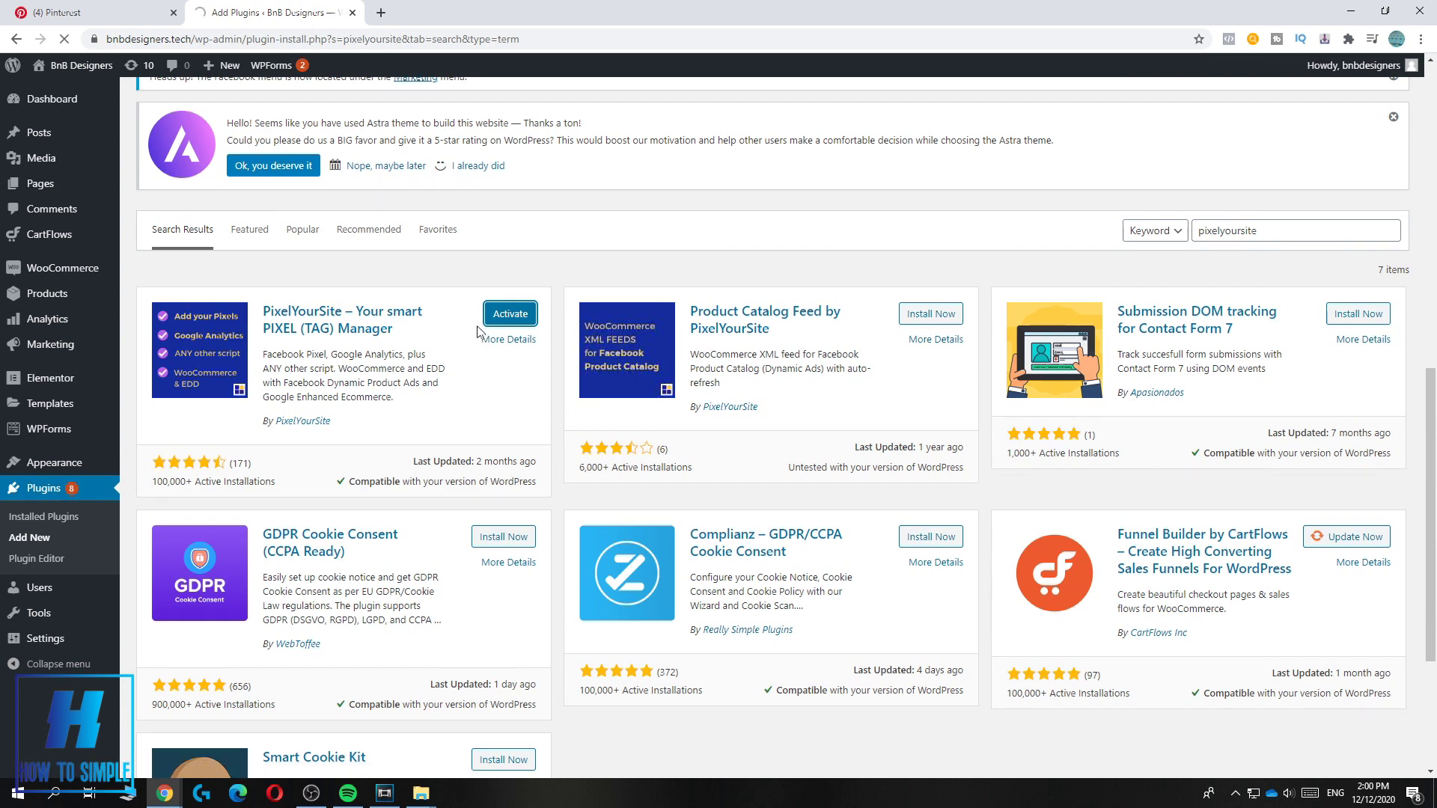
# Step: Open the PixelYourSite dashboard and follow the Pinterest row's FREE addon link
pyautogui.scroll(-3, 389, 497)
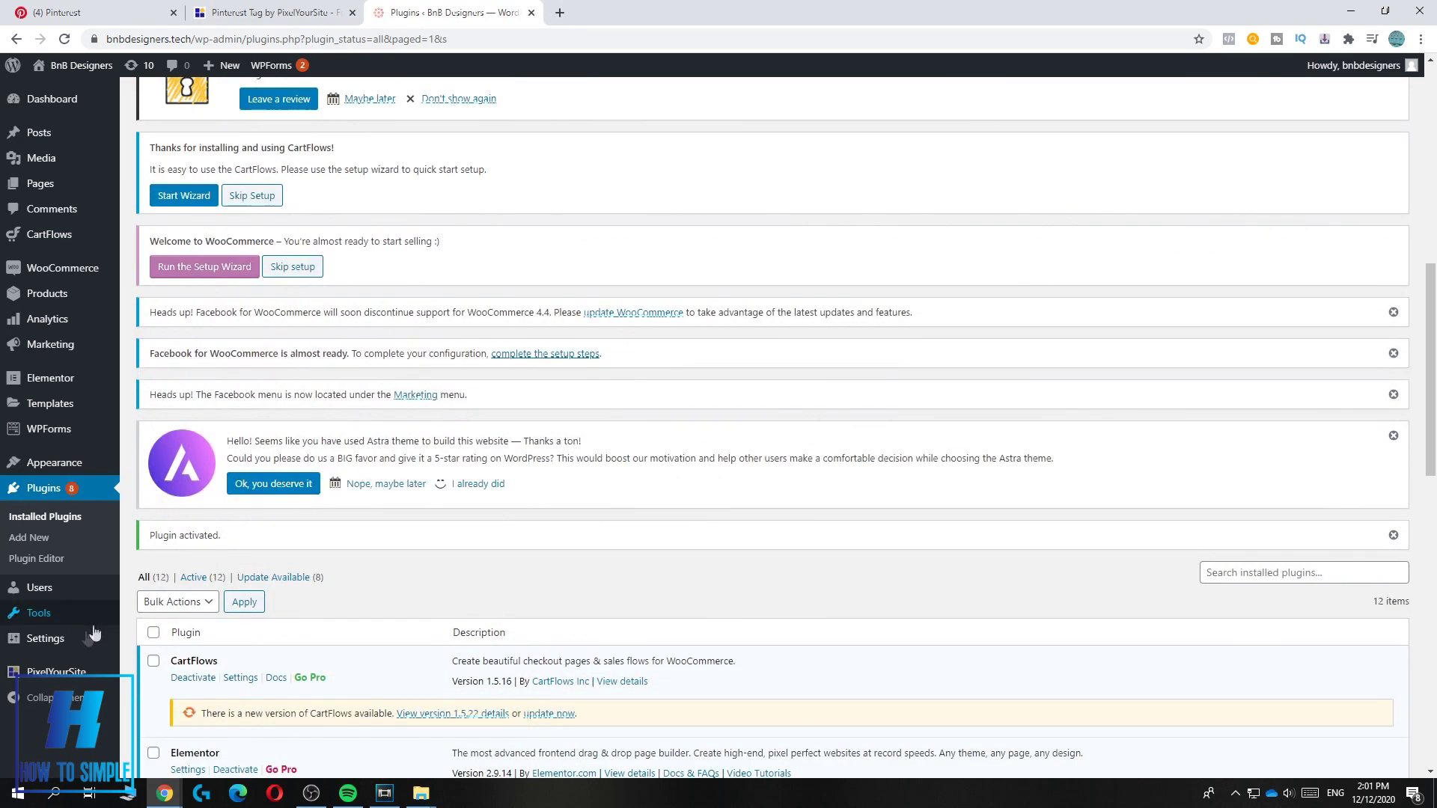
pyautogui.moveTo(57, 674)
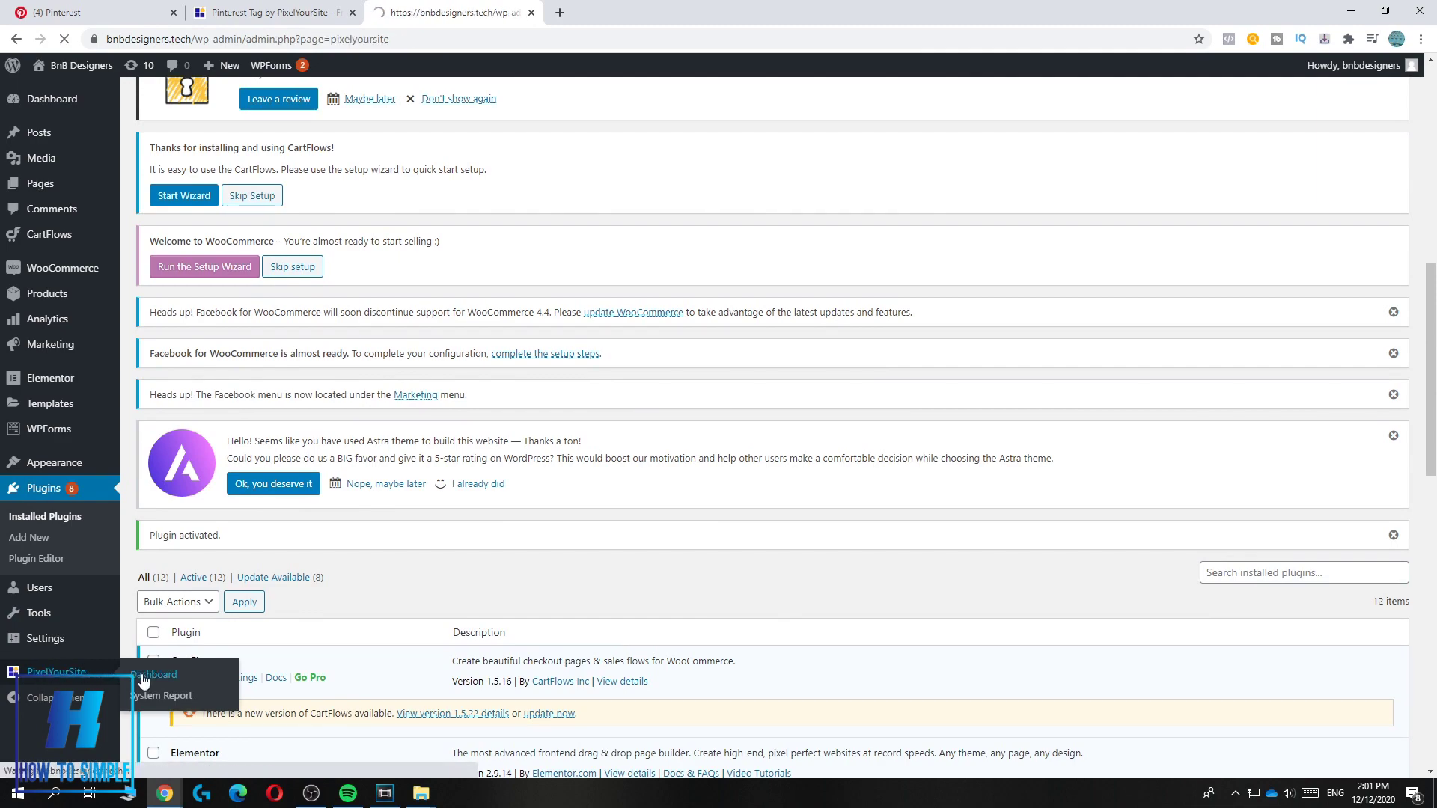
pyautogui.scroll(5, 150, 662)
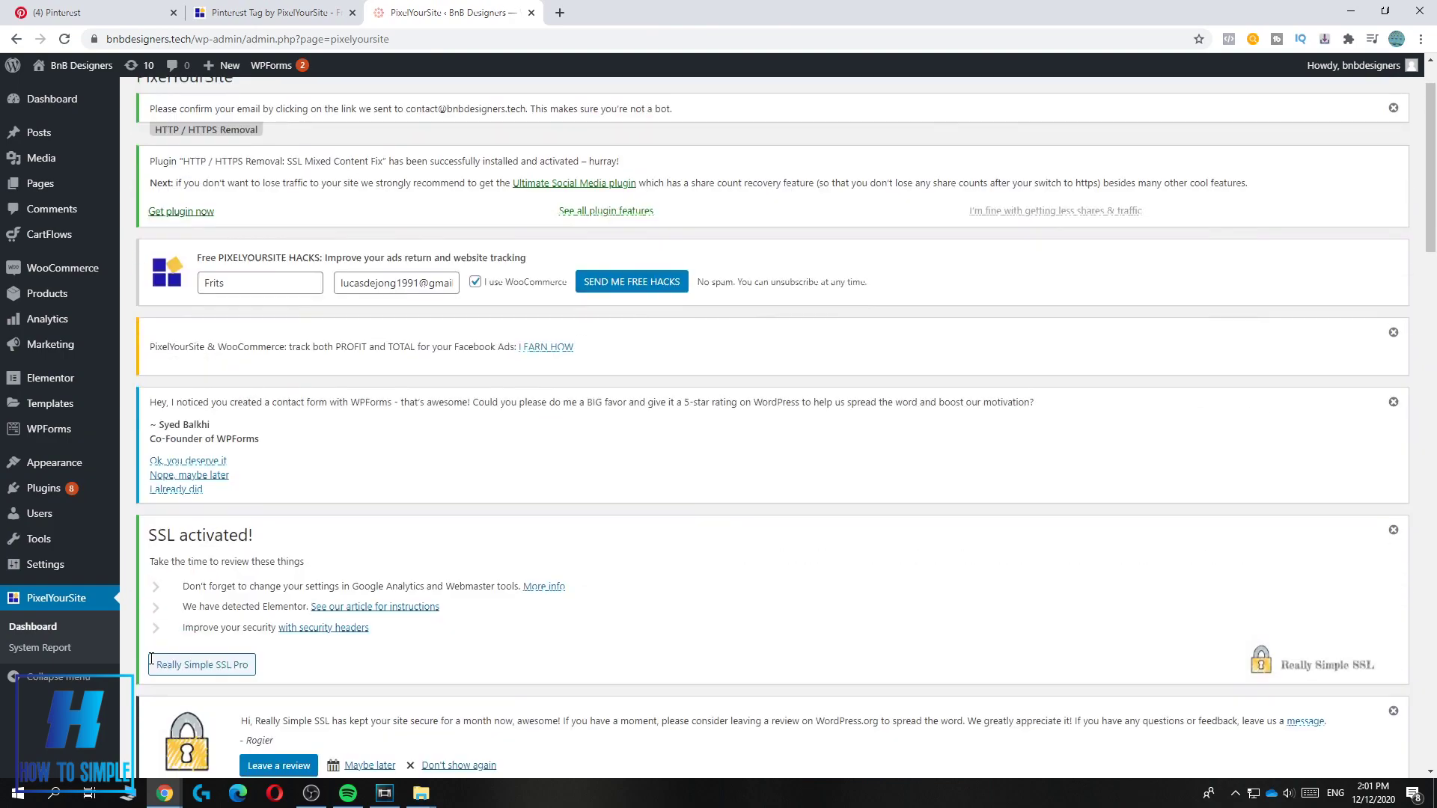
pyautogui.scroll(-10, 152, 664)
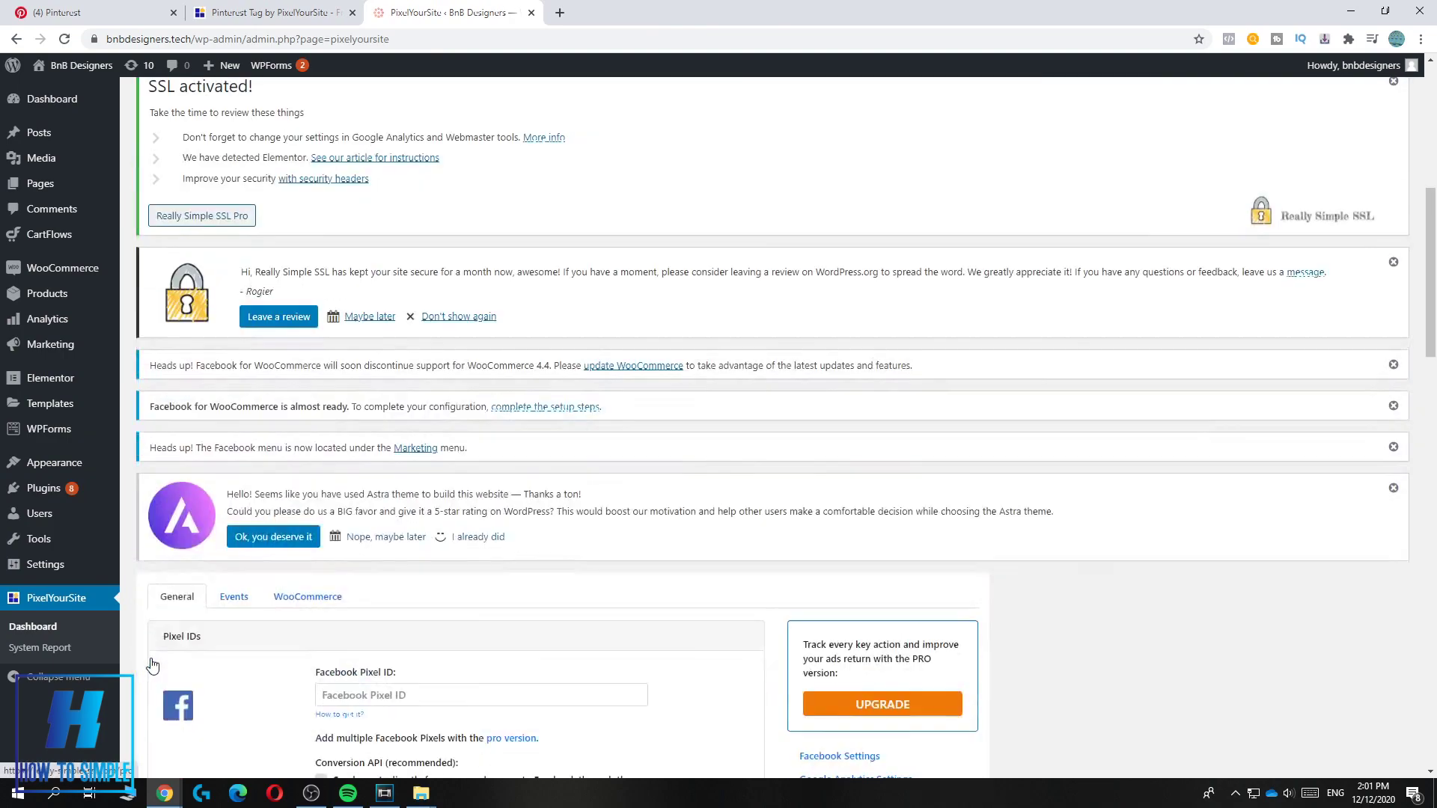
pyautogui.scroll(-3, 235, 618)
pyautogui.scroll(-2, 403, 453)
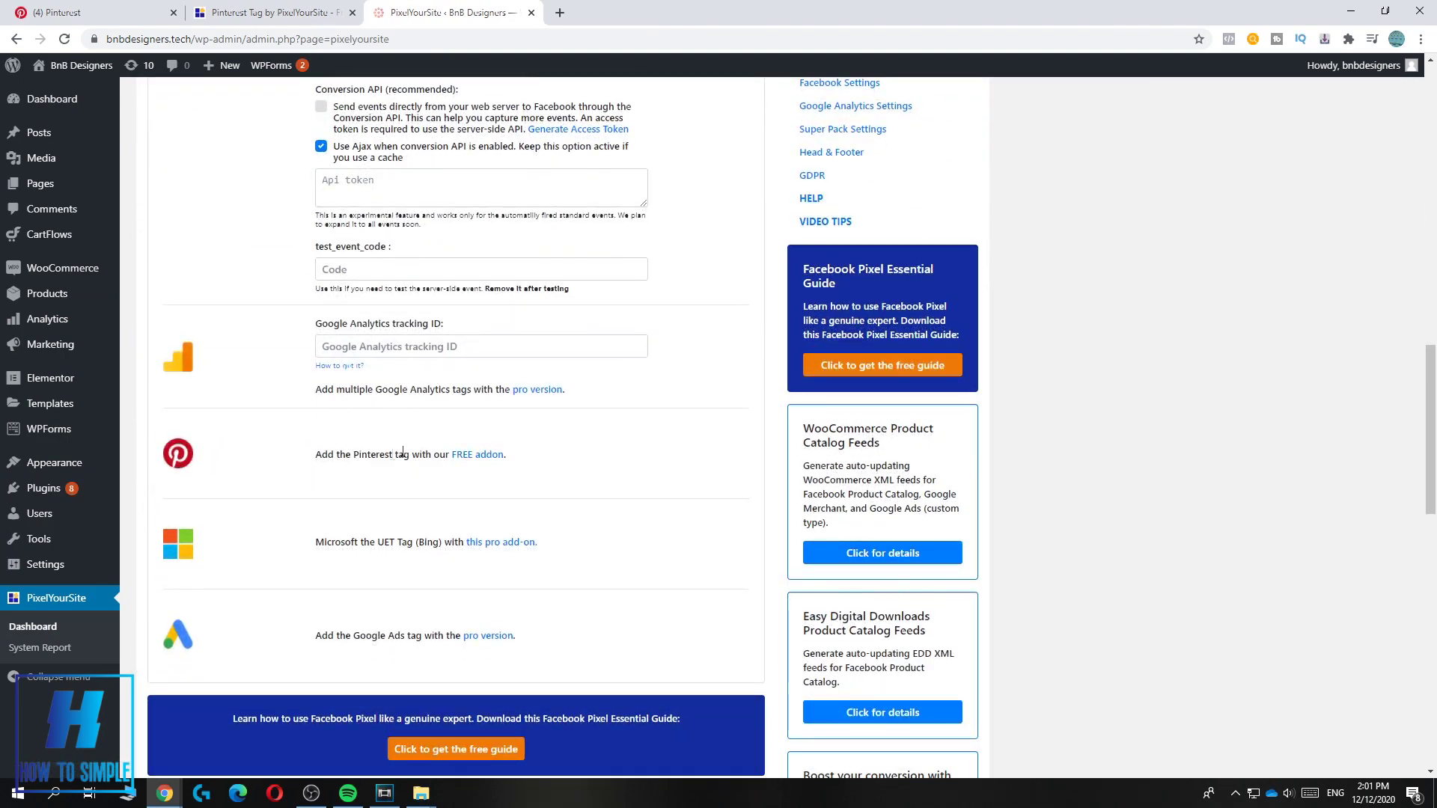
pyautogui.click(470, 455)
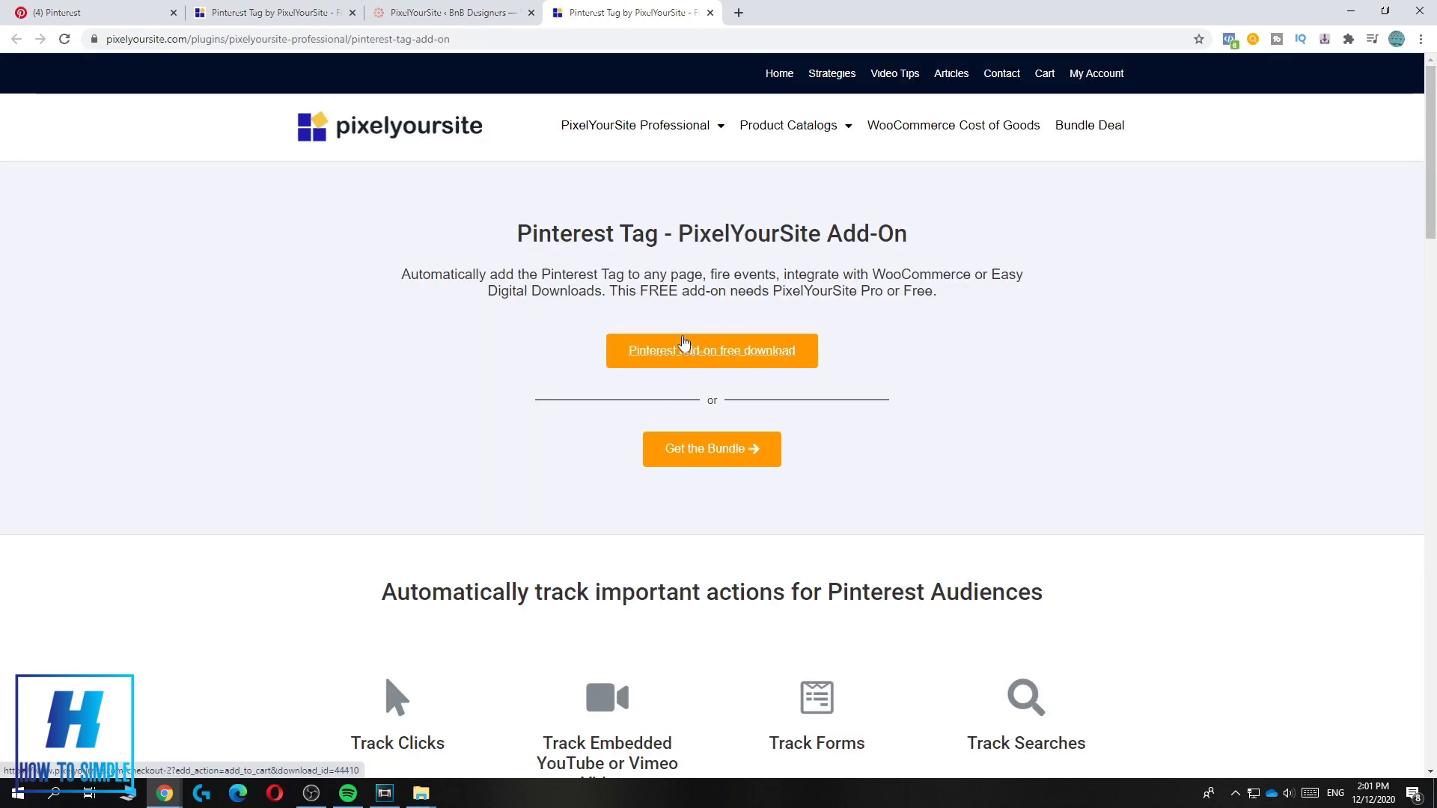
# Step: Complete the free checkout for the Pinterest Tag add-on
pyautogui.click(659, 355)
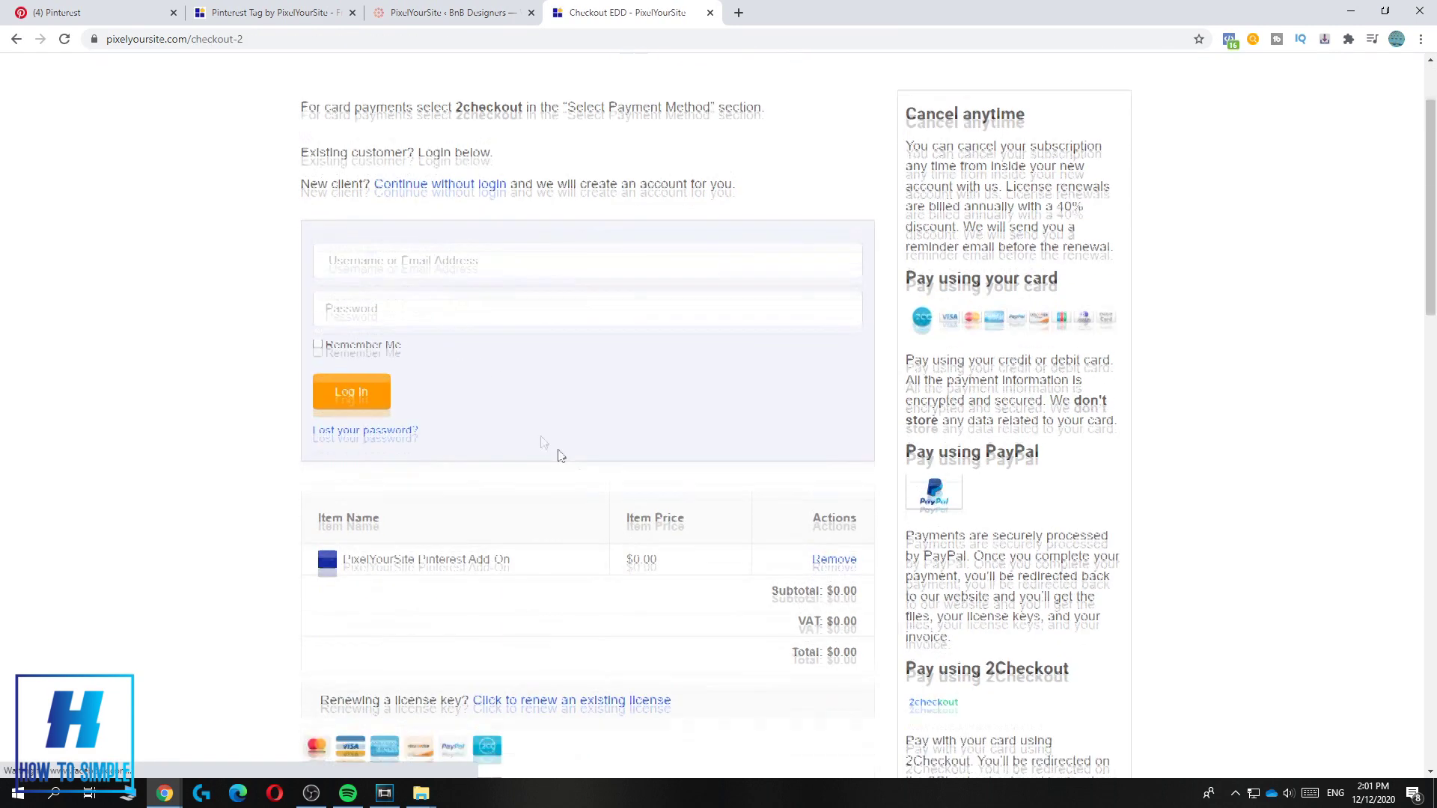
pyautogui.scroll(-7, 425, 392)
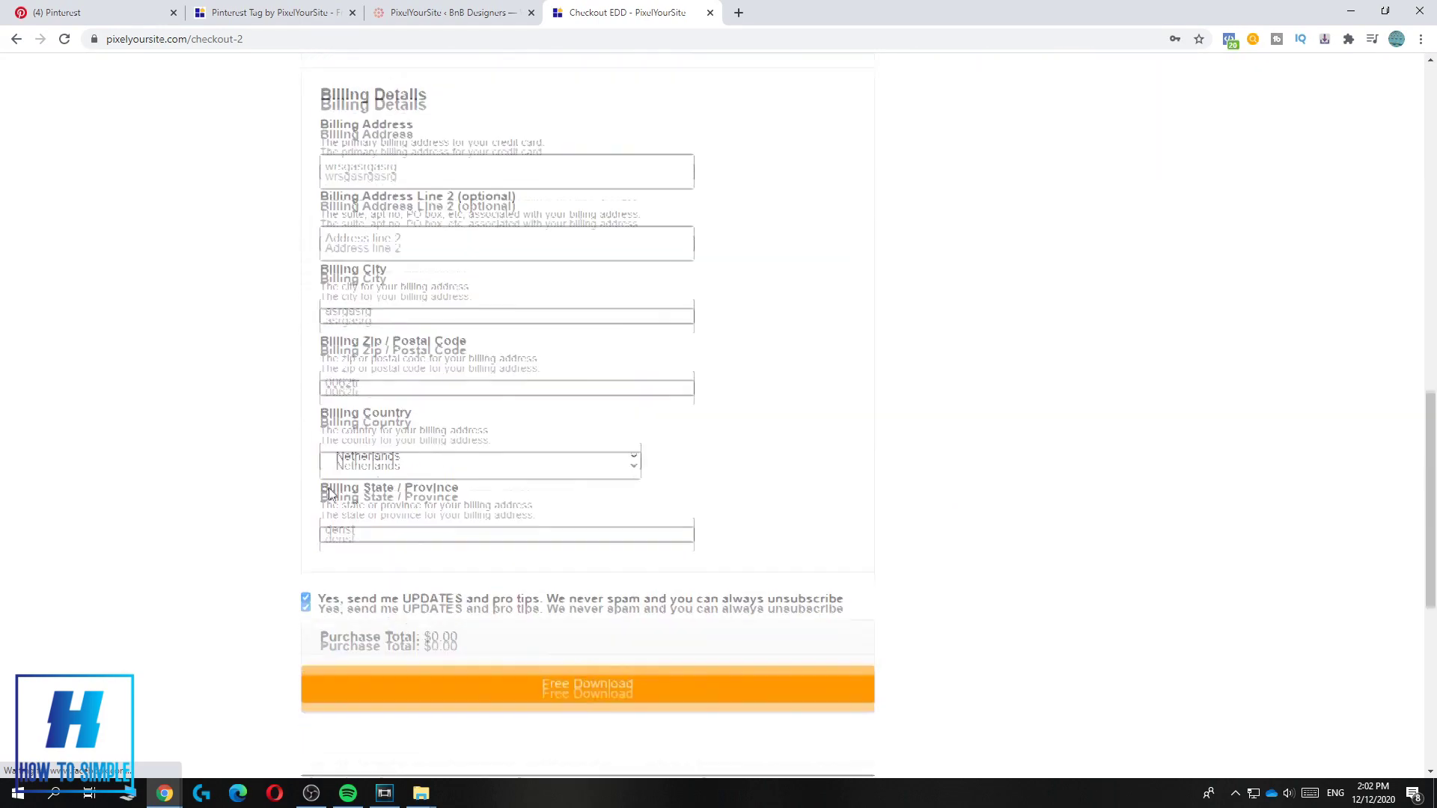
pyautogui.click(524, 500)
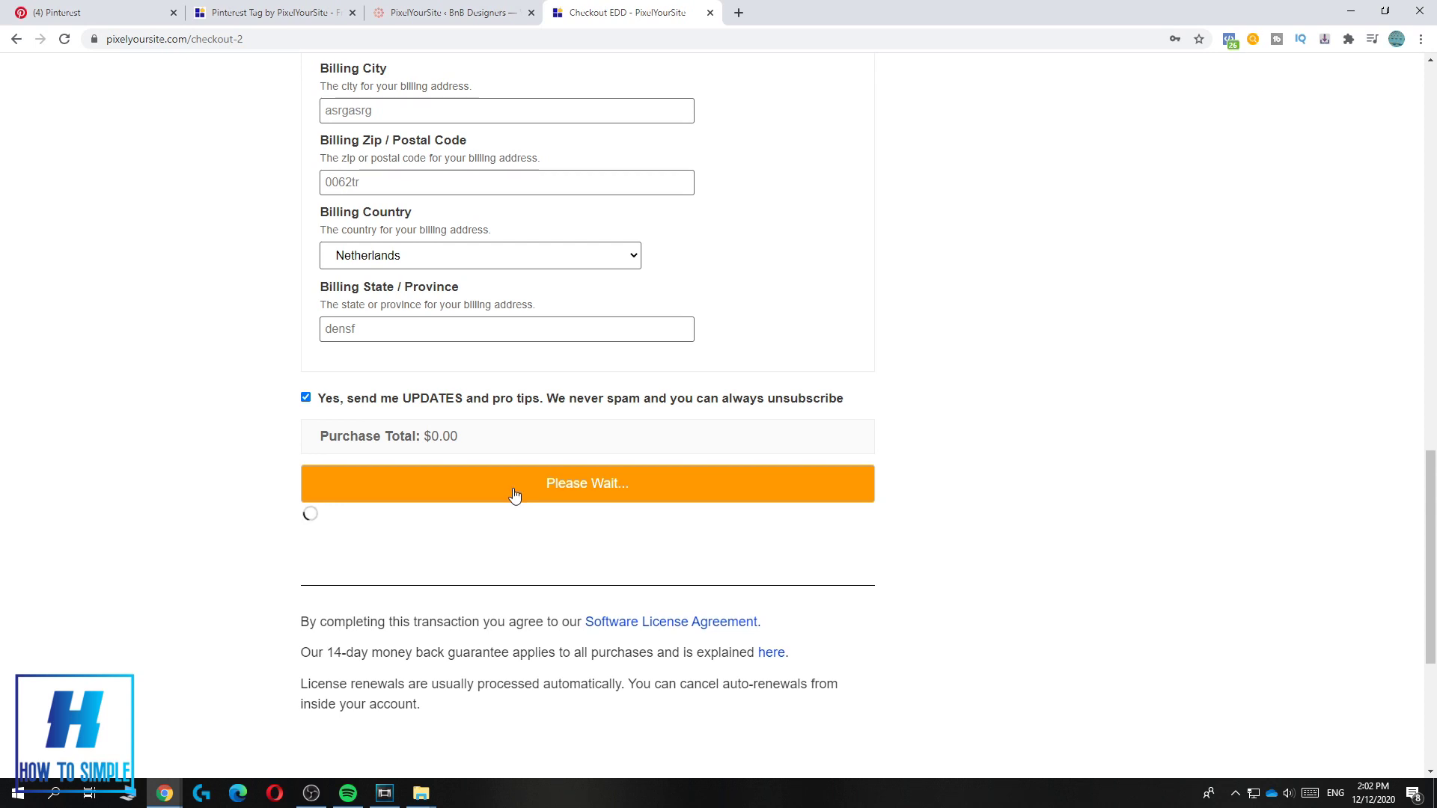
# Step: Review the confirmation's notes about the license email and download link
pyautogui.scroll(-4, 515, 494)
pyautogui.scroll(3, 514, 494)
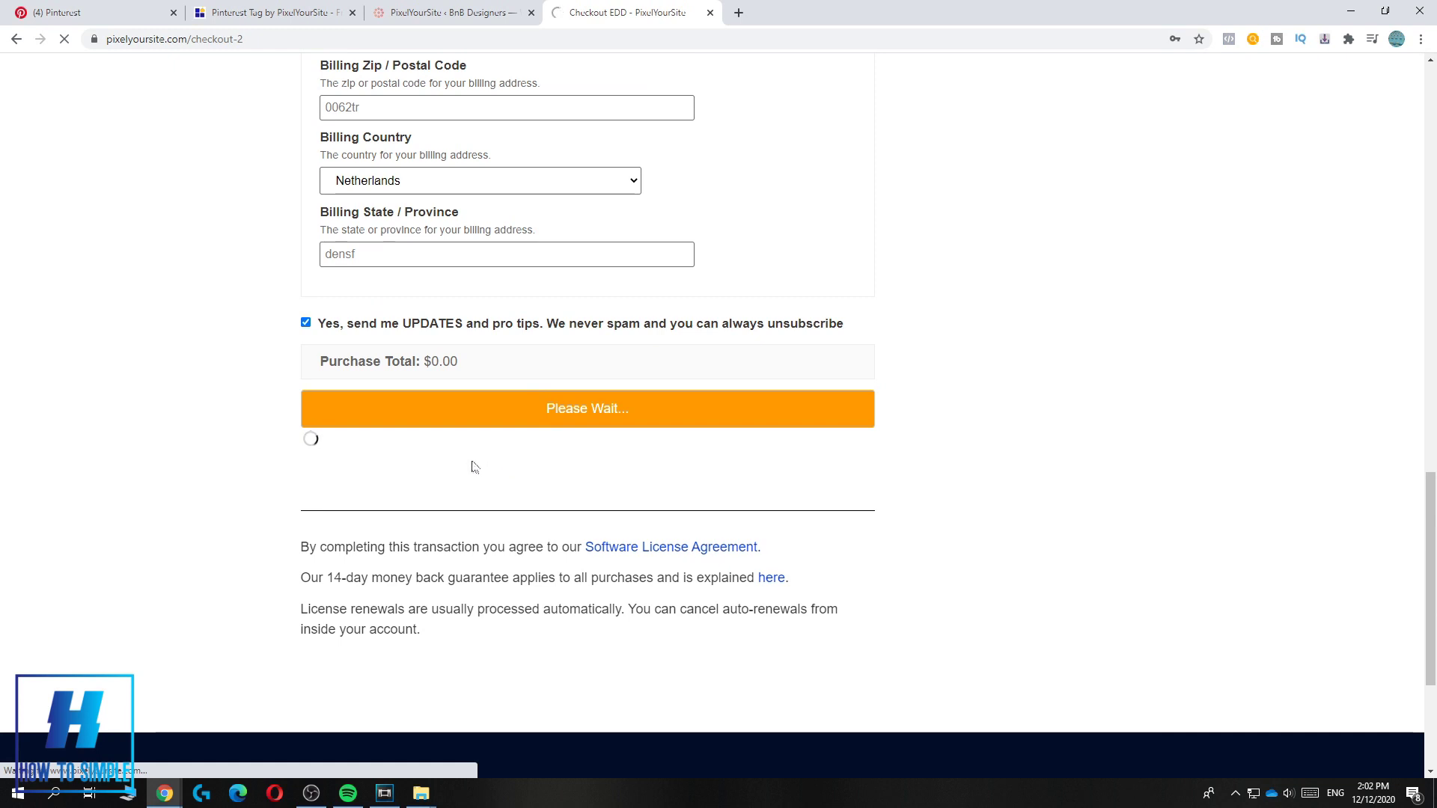
pyautogui.moveTo(399, 263); pyautogui.dragTo(469, 262)
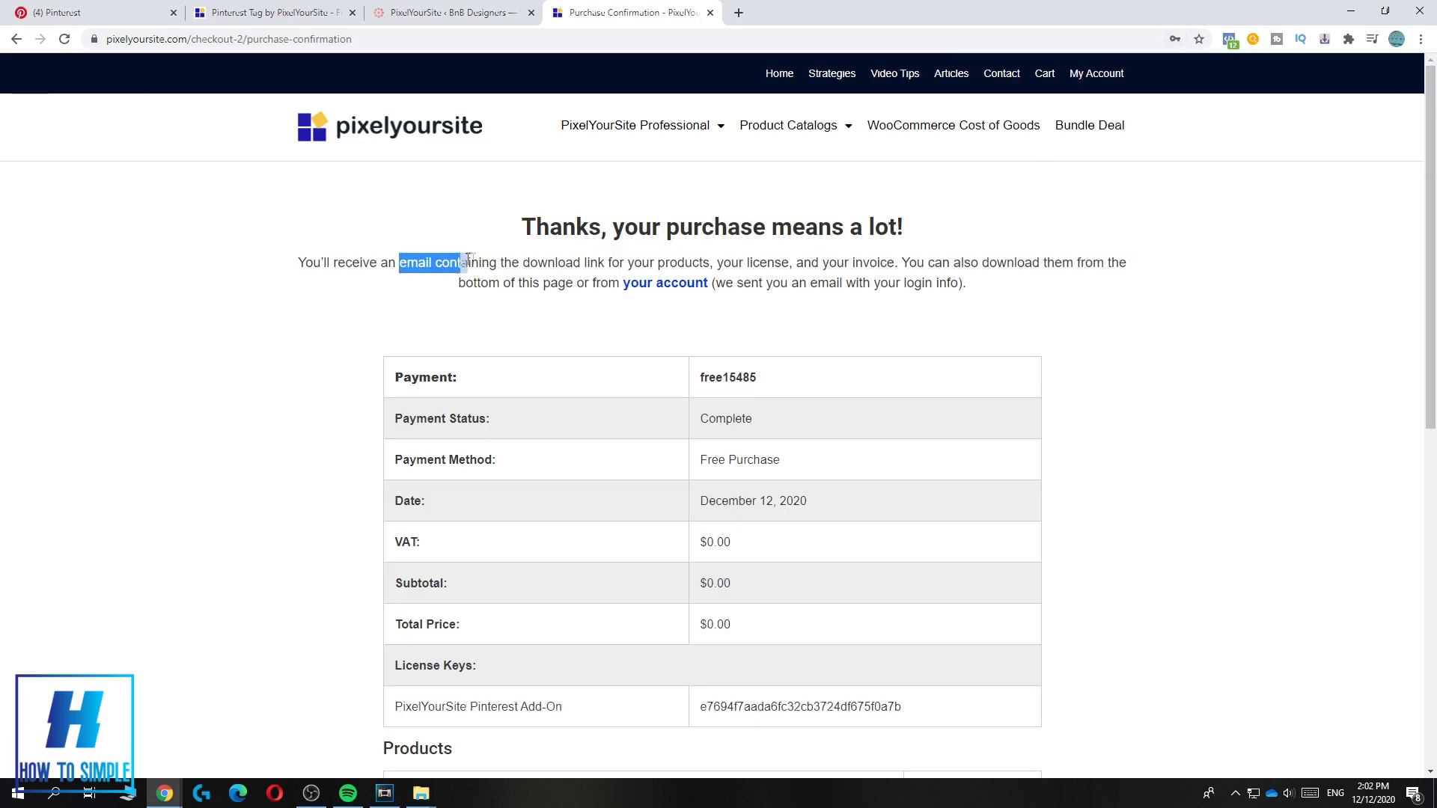
pyautogui.moveTo(605, 263); pyautogui.dragTo(498, 262)
pyautogui.click(554, 283)
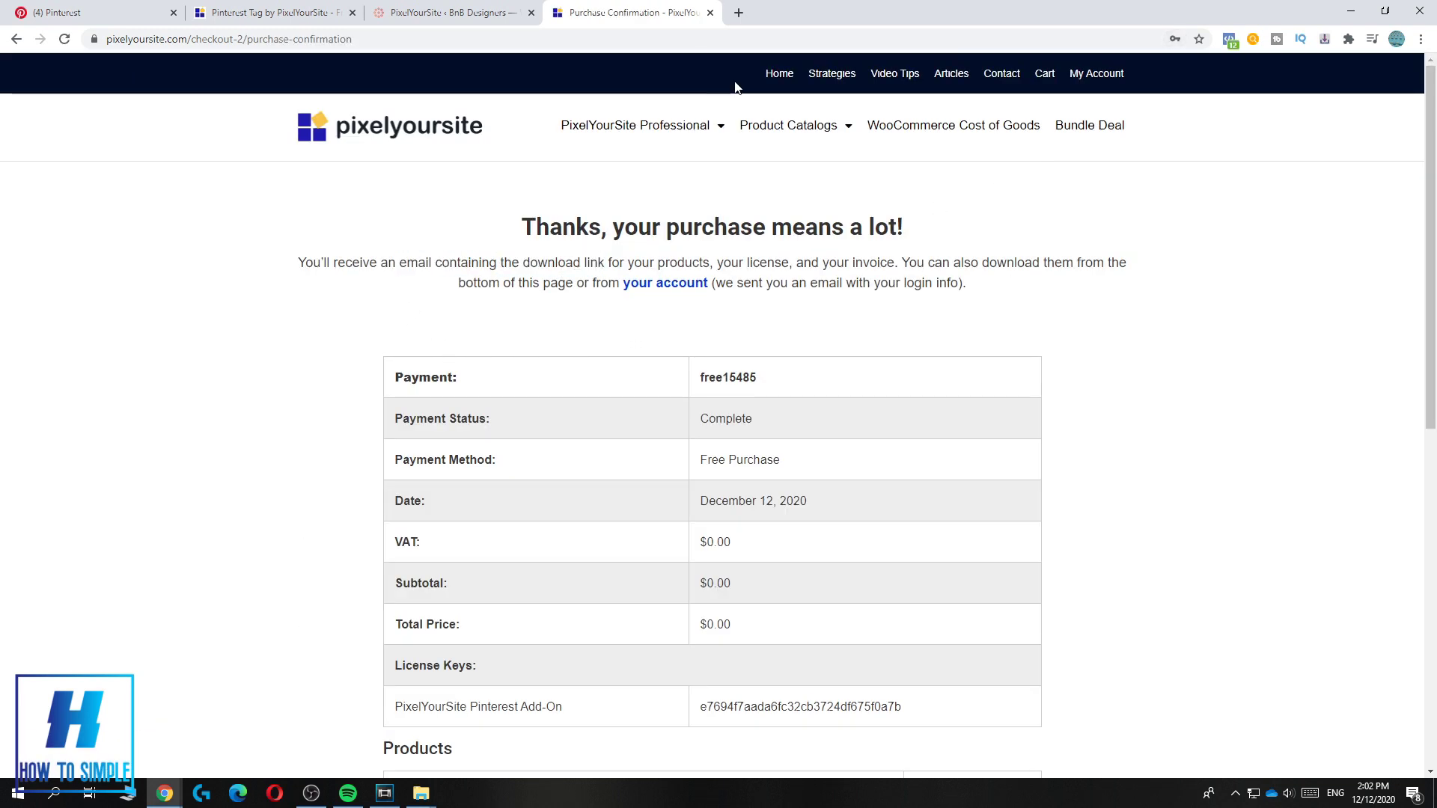
pyautogui.click(739, 12)
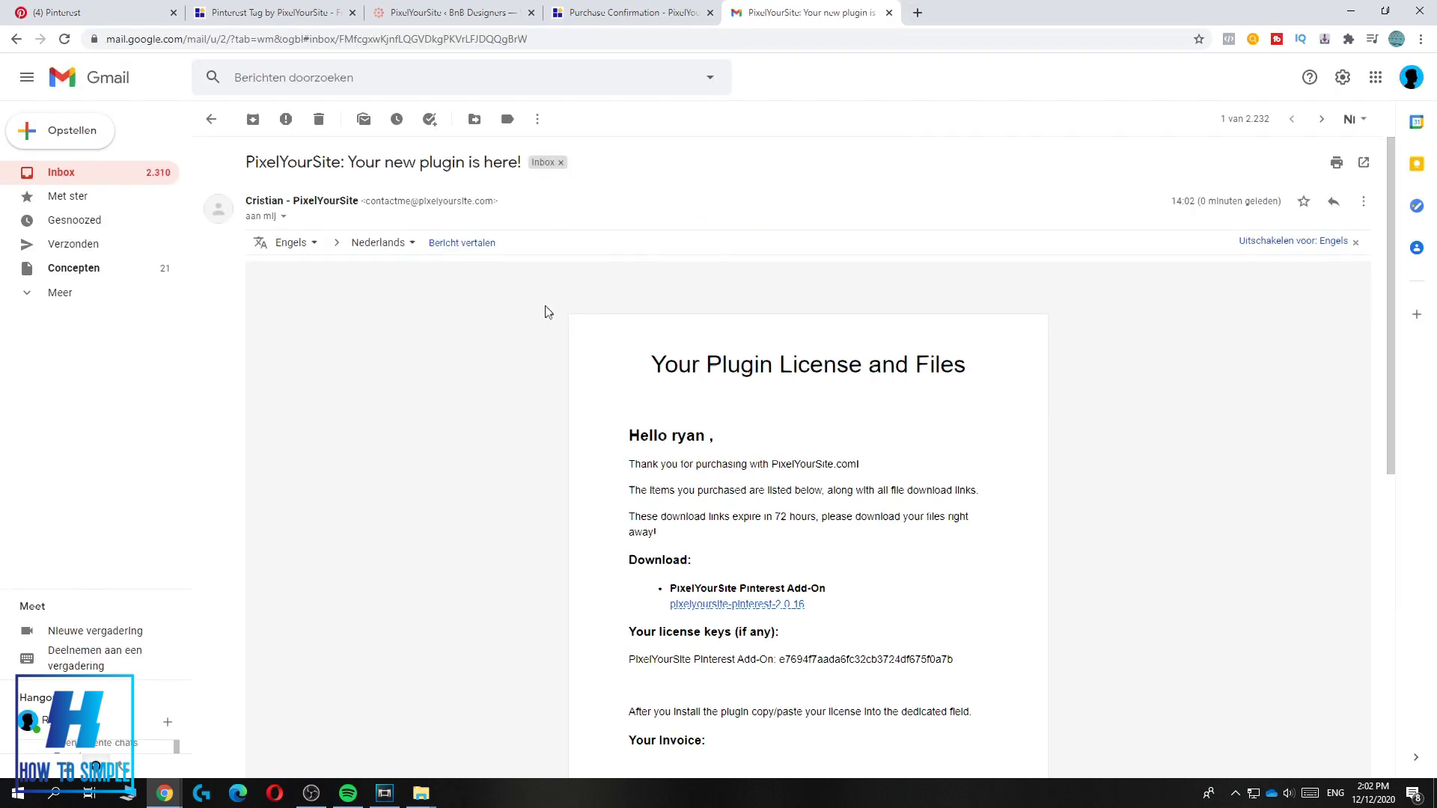
pyautogui.scroll(-2, 549, 312)
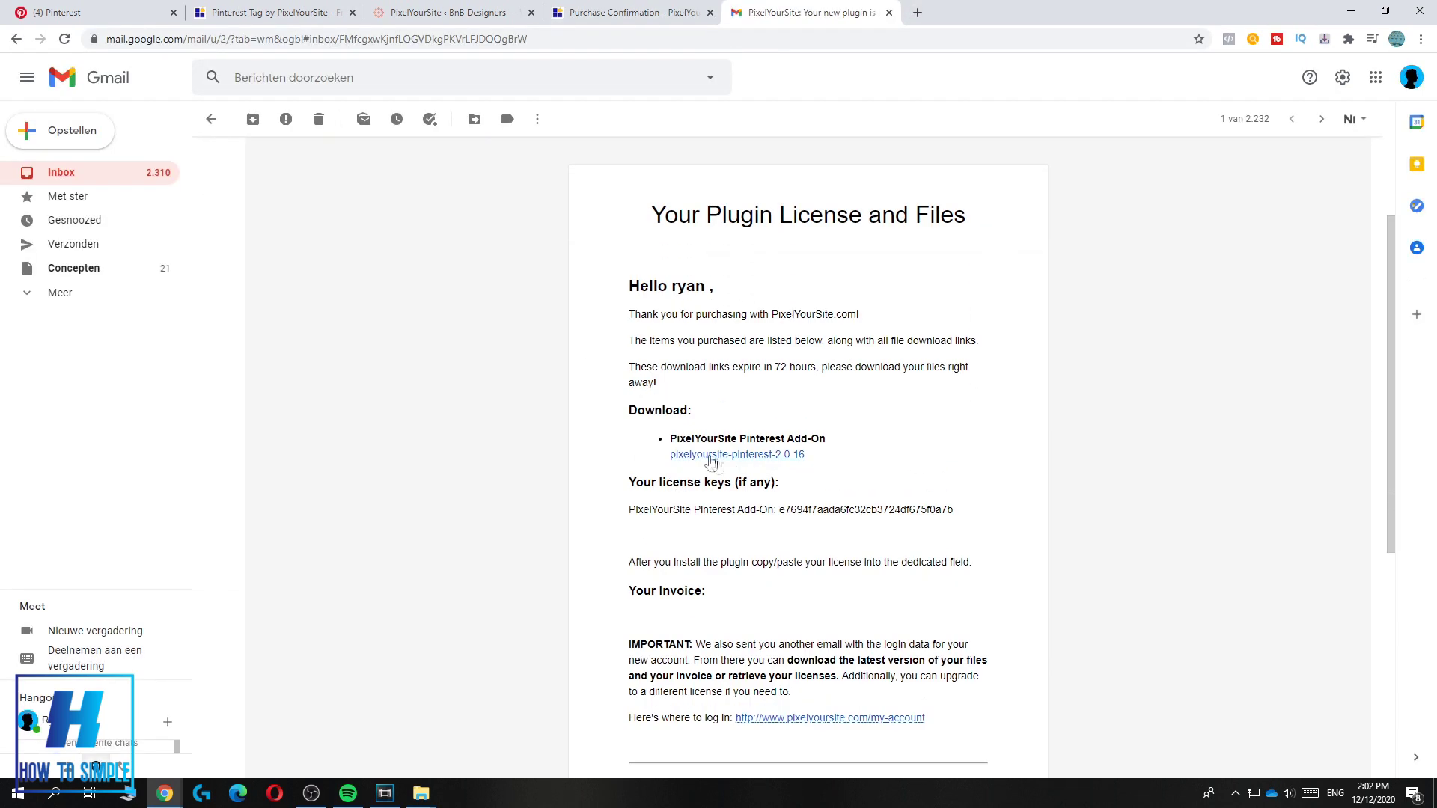
# Step: Download the Pinterest add-on file from the license email and select its license key
pyautogui.moveTo(715, 462); pyautogui.dragTo(920, 11)
pyautogui.click(779, 11)
pyautogui.moveTo(957, 509); pyautogui.dragTo(781, 510)
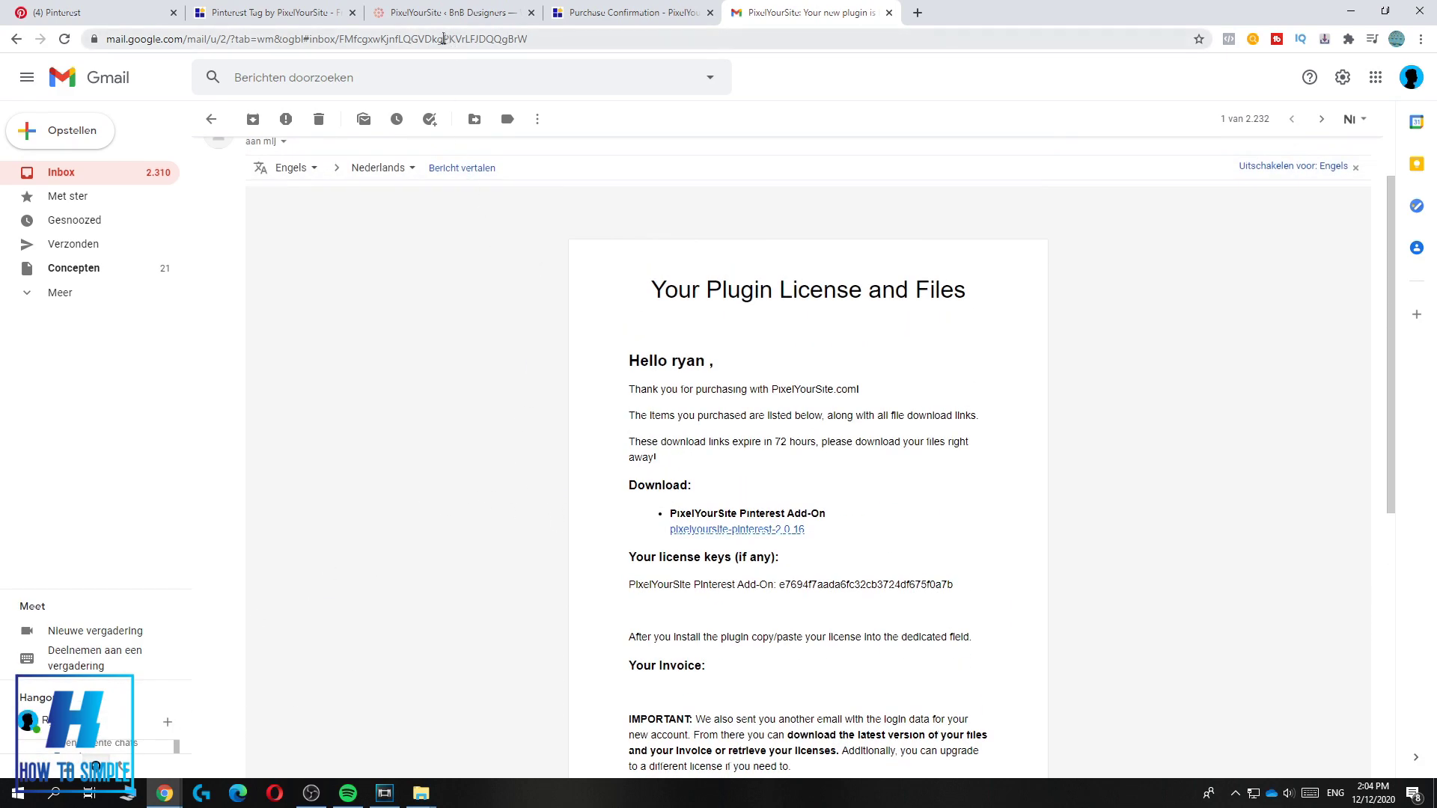
pyautogui.click(441, 13)
# Step: Go to the Plugins > Add New page in WordPress admin
pyautogui.scroll(1, 368, 155)
pyautogui.scroll(6, 367, 155)
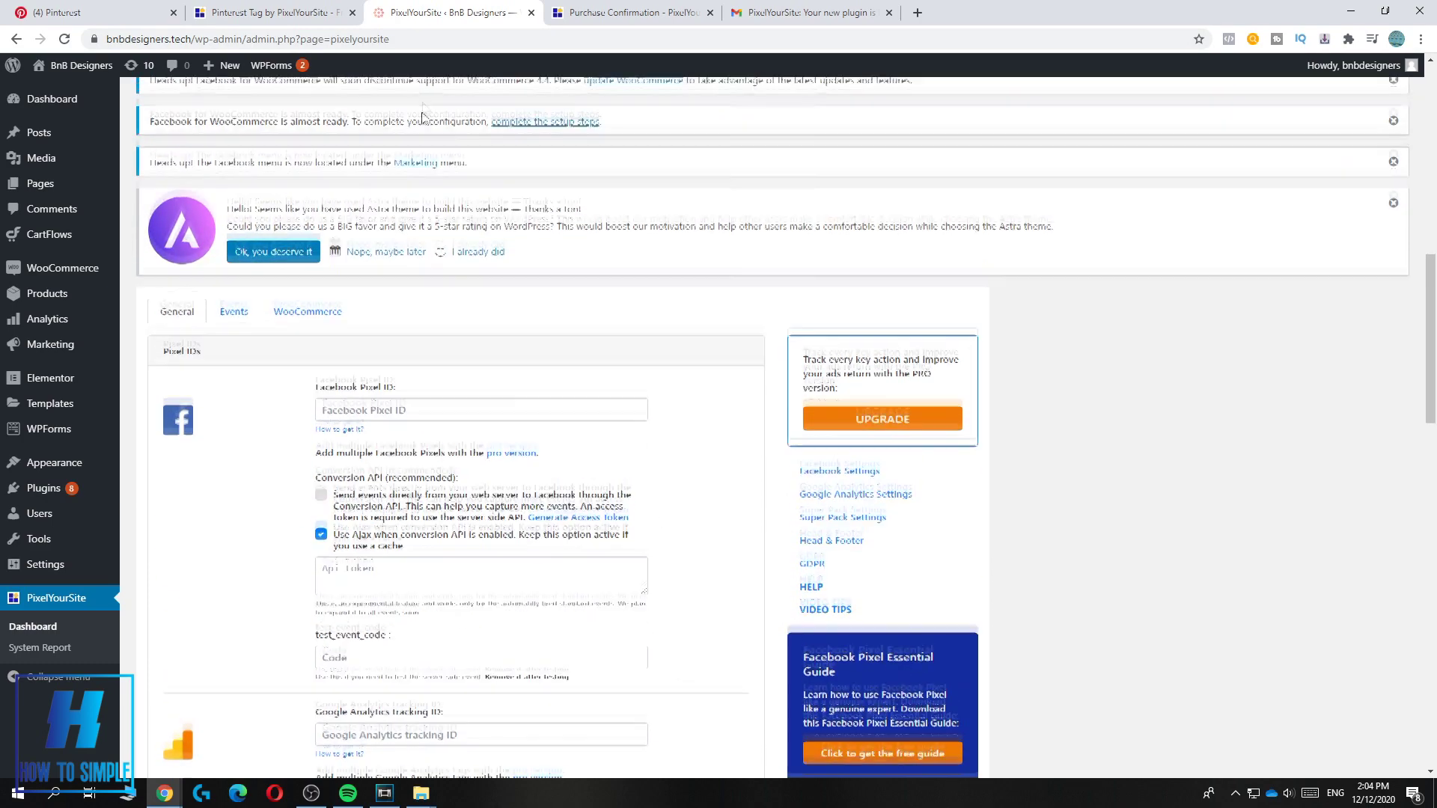
pyautogui.scroll(5, 247, 232)
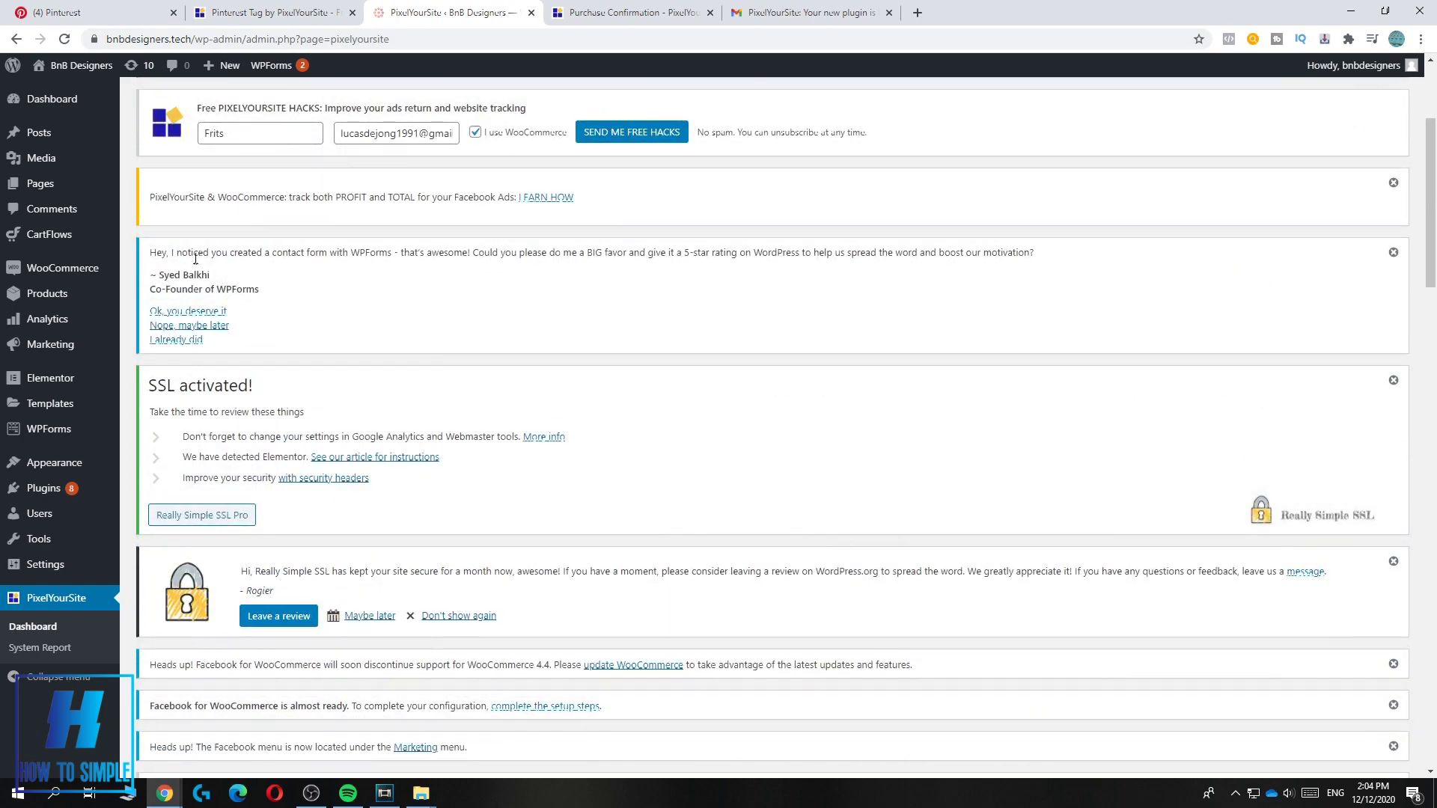
pyautogui.moveTo(42, 496)
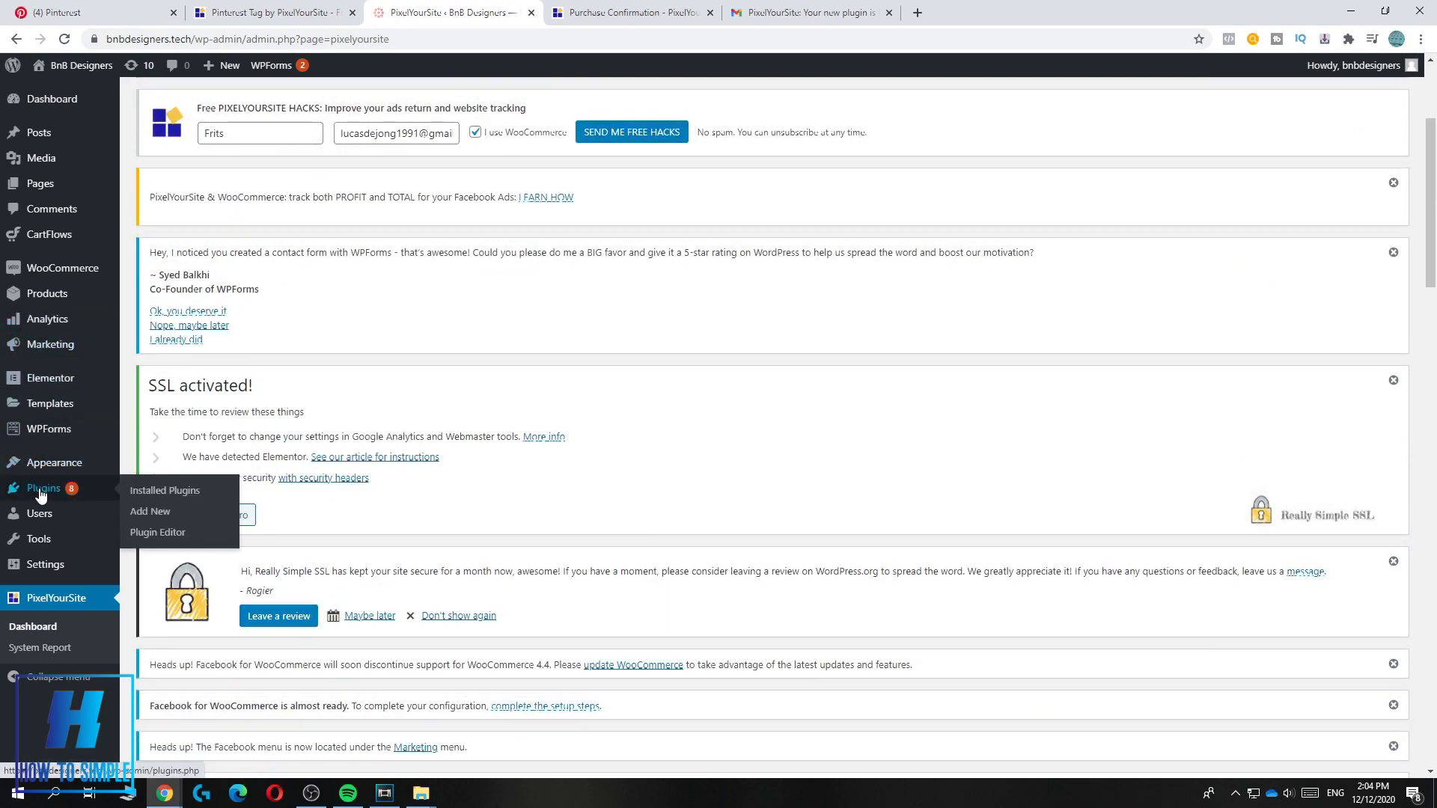
pyautogui.click(156, 512)
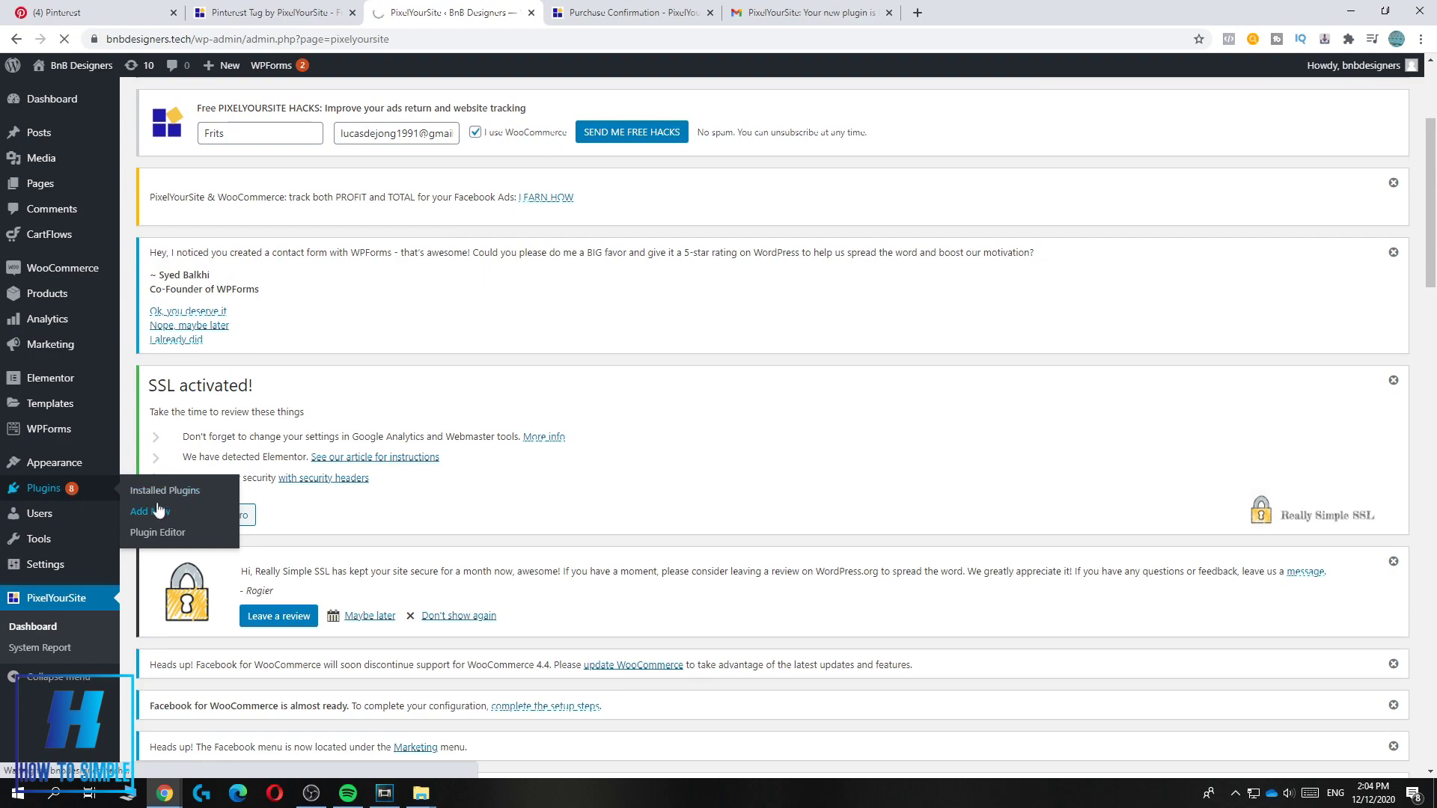
pyautogui.scroll(-5, 168, 488)
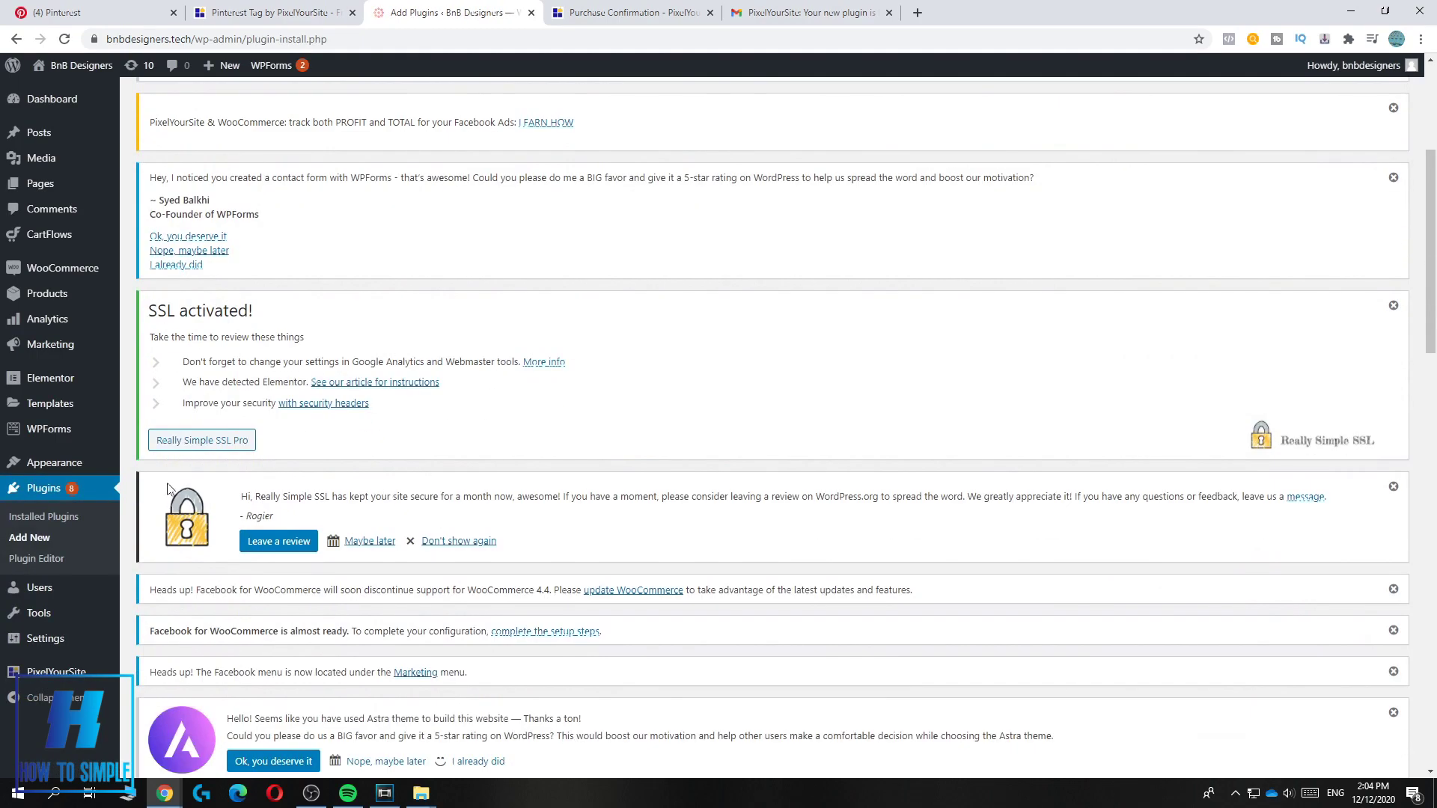
pyautogui.scroll(-4, 169, 487)
pyautogui.scroll(7, 168, 483)
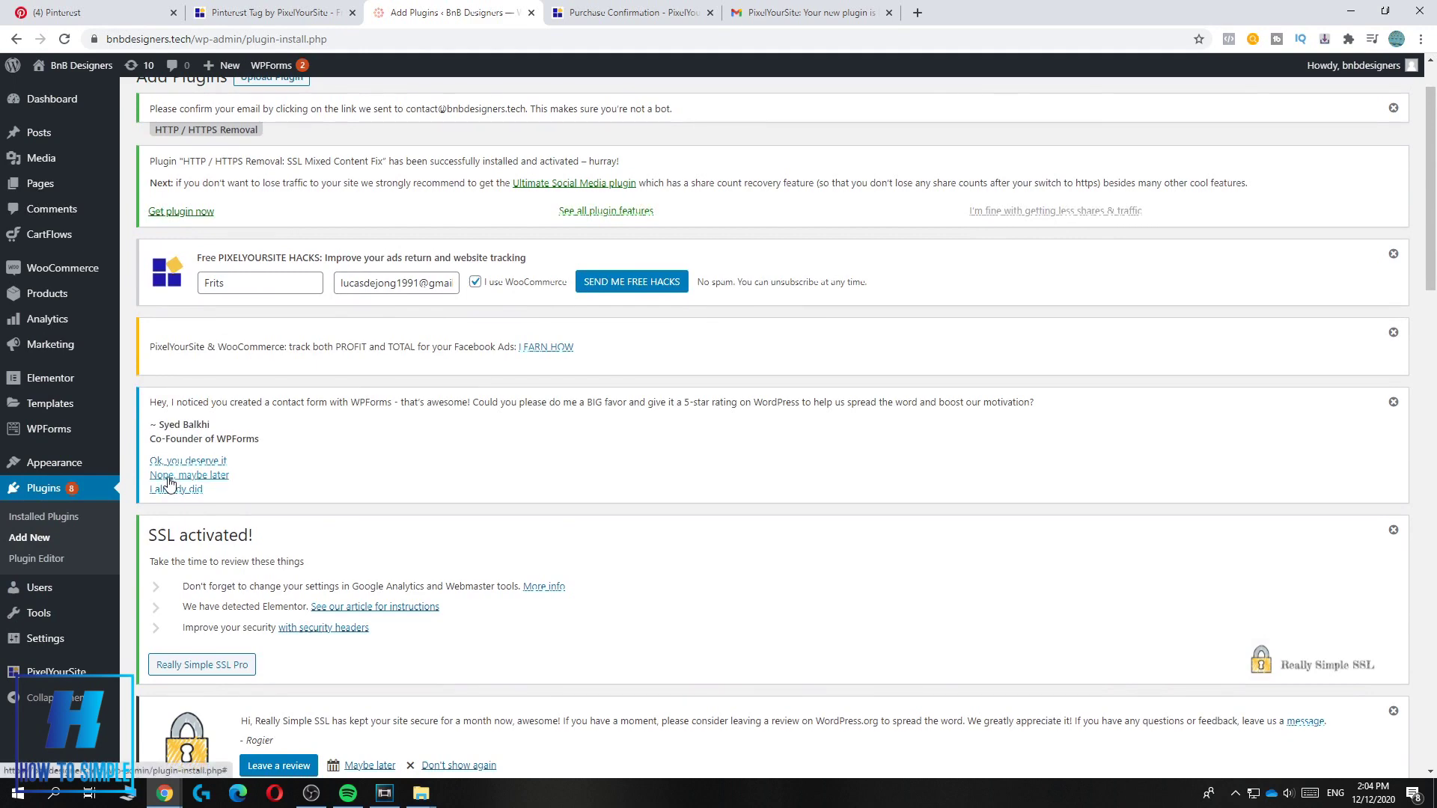
pyautogui.scroll(2, 168, 485)
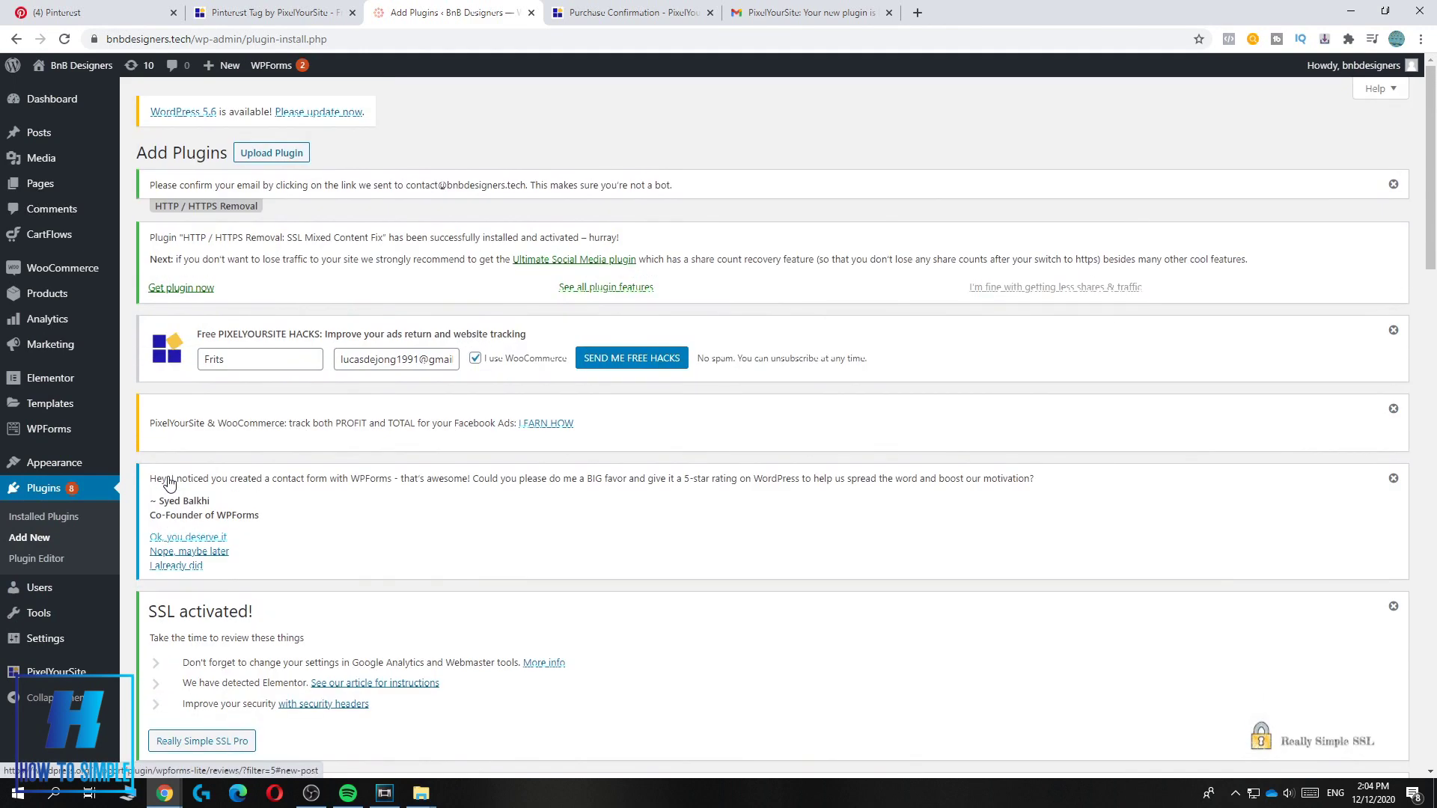
# Step: Open the Upload Plugin form in a new tab
pyautogui.click(268, 155)
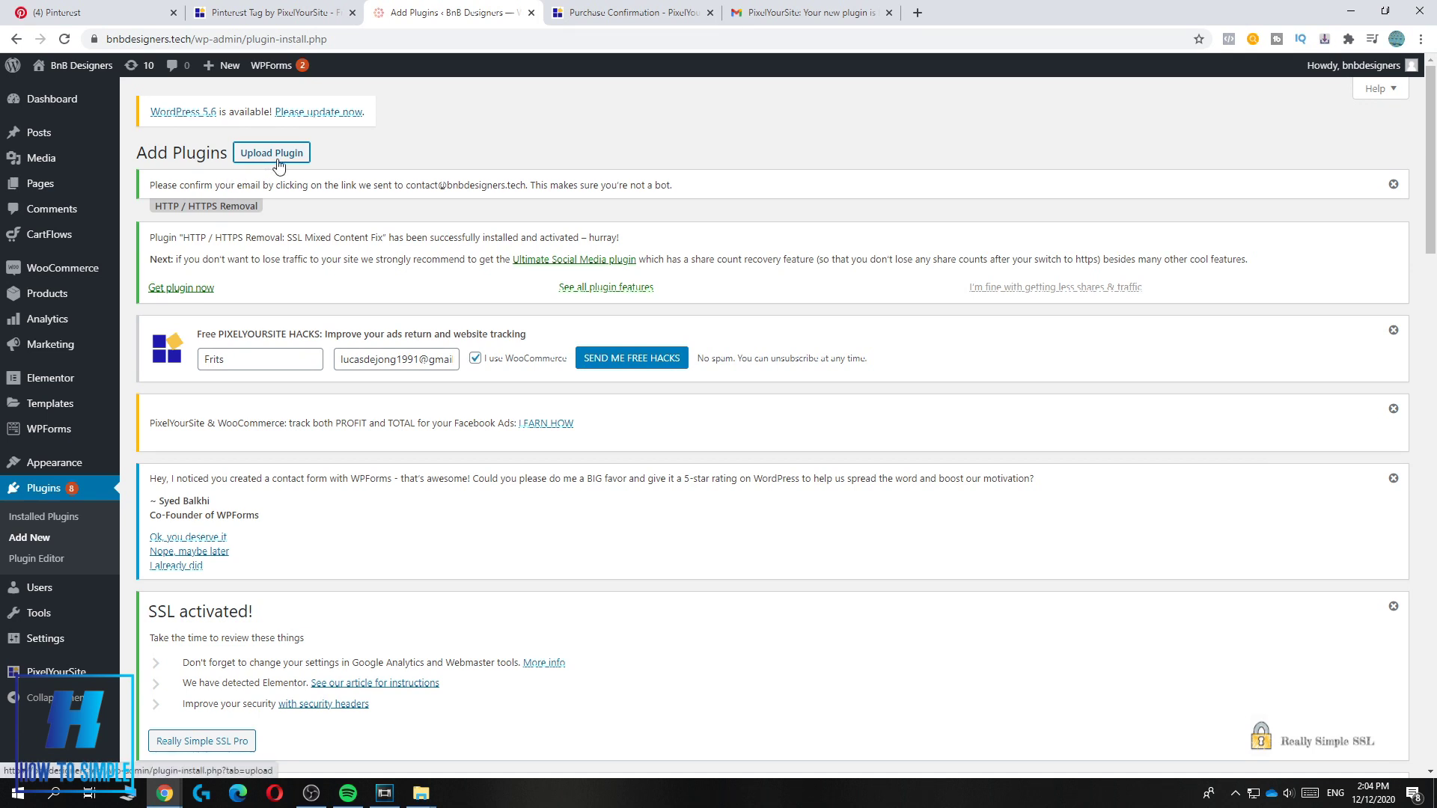
pyautogui.click(269, 161)
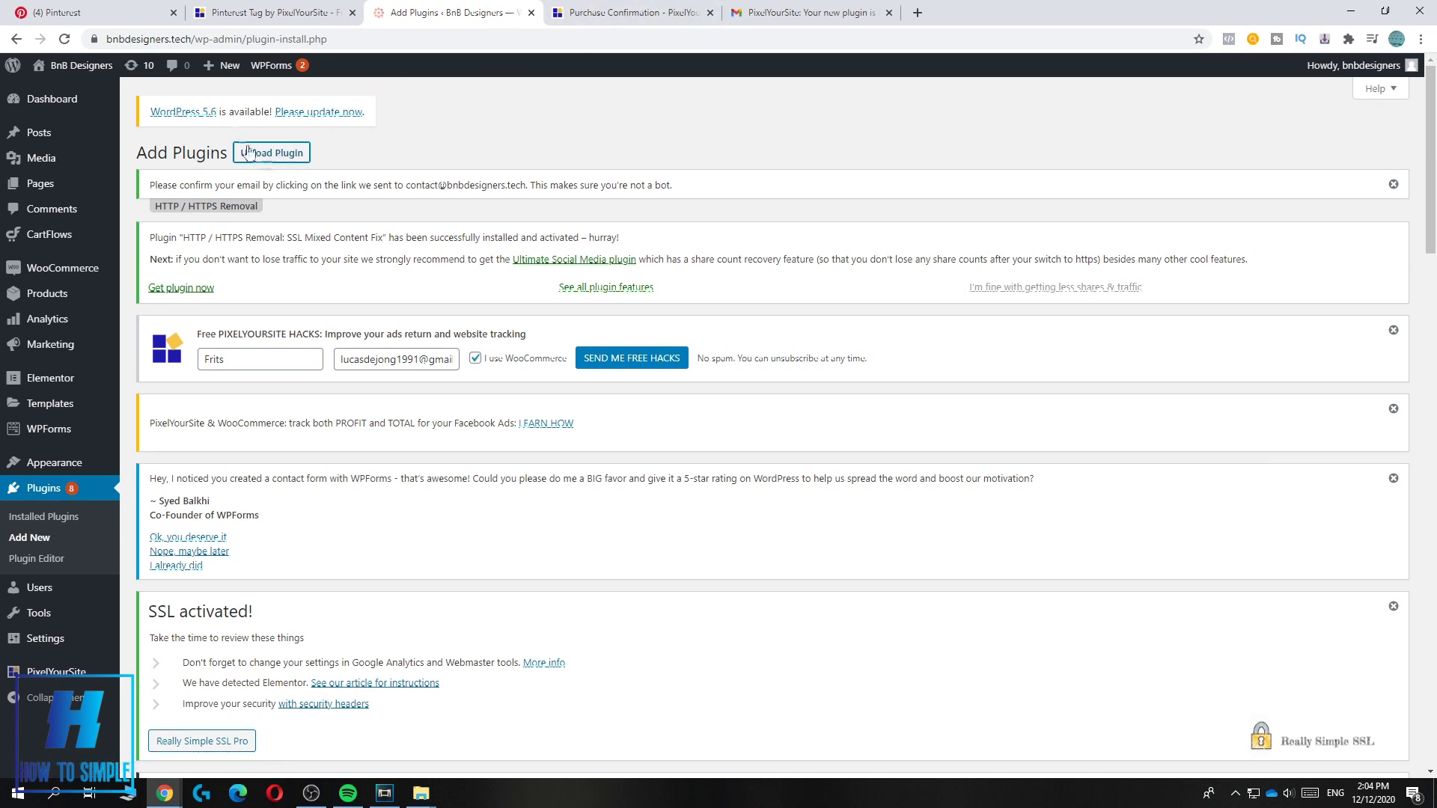
pyautogui.hotkey('ctrl', 'Tab')
pyautogui.click(432, 6)
pyautogui.click(262, 146)
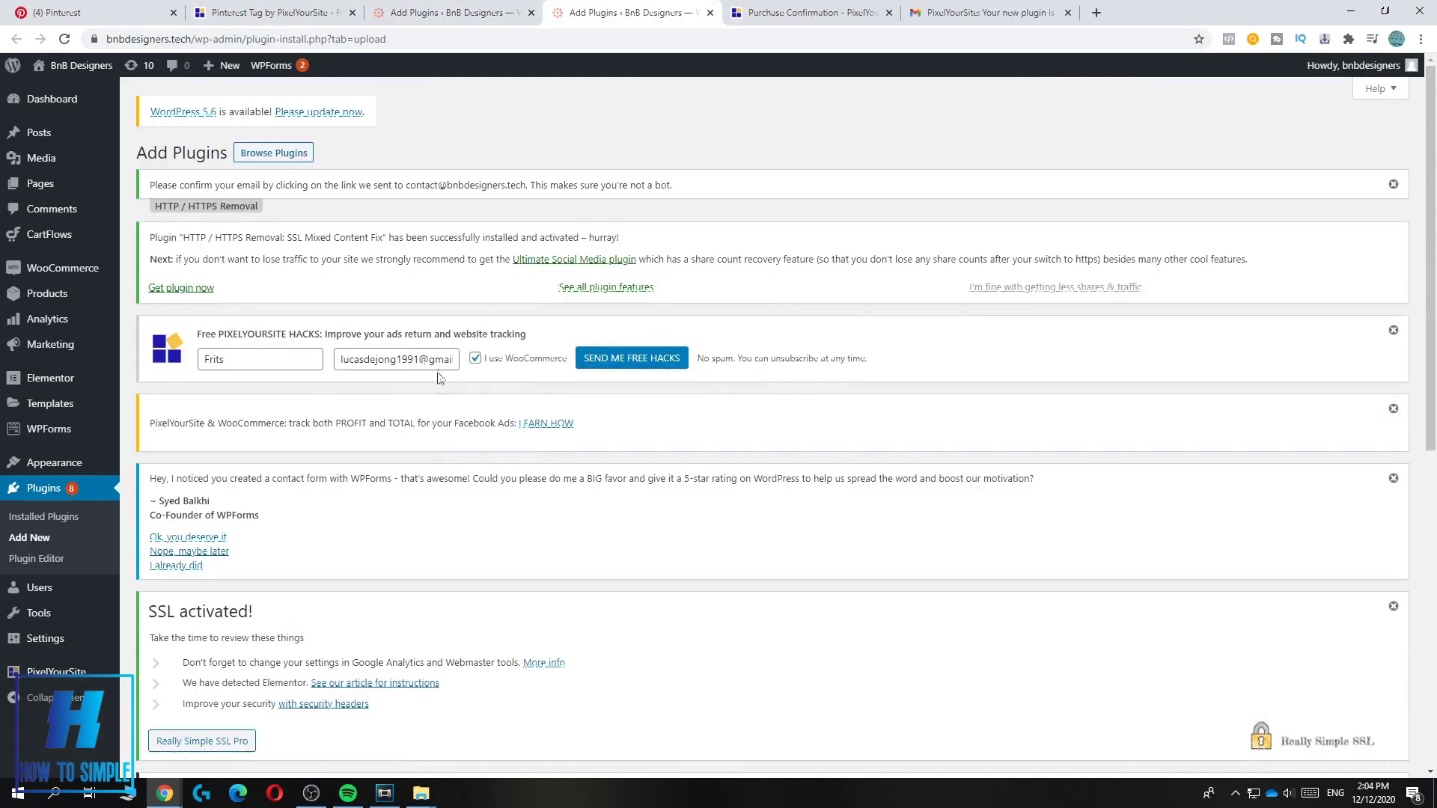
# Step: Upload pixelyoursite-pinterest-2.0.16.zip, install it, and activate the add-on
pyautogui.scroll(-6, 464, 396)
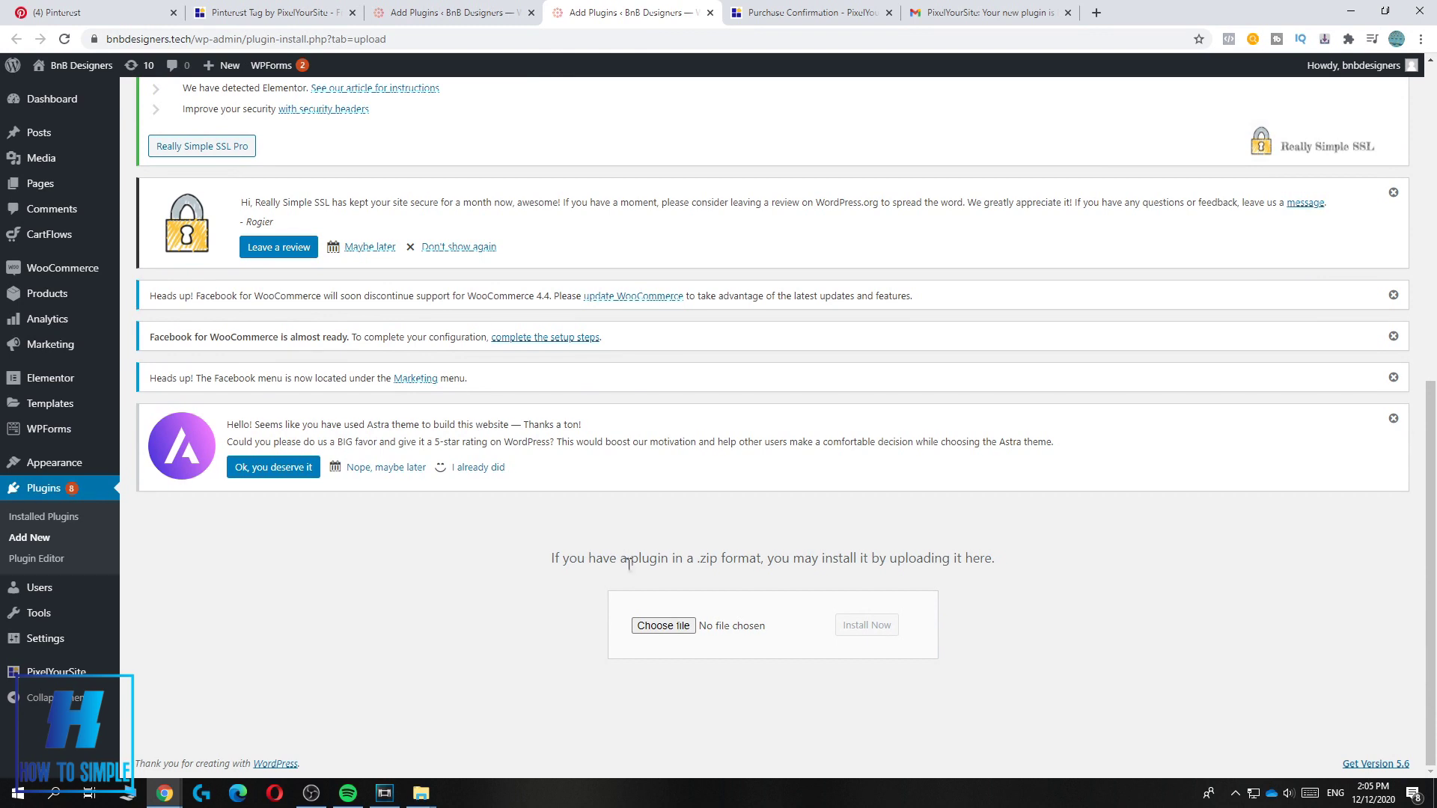
pyautogui.click(667, 624)
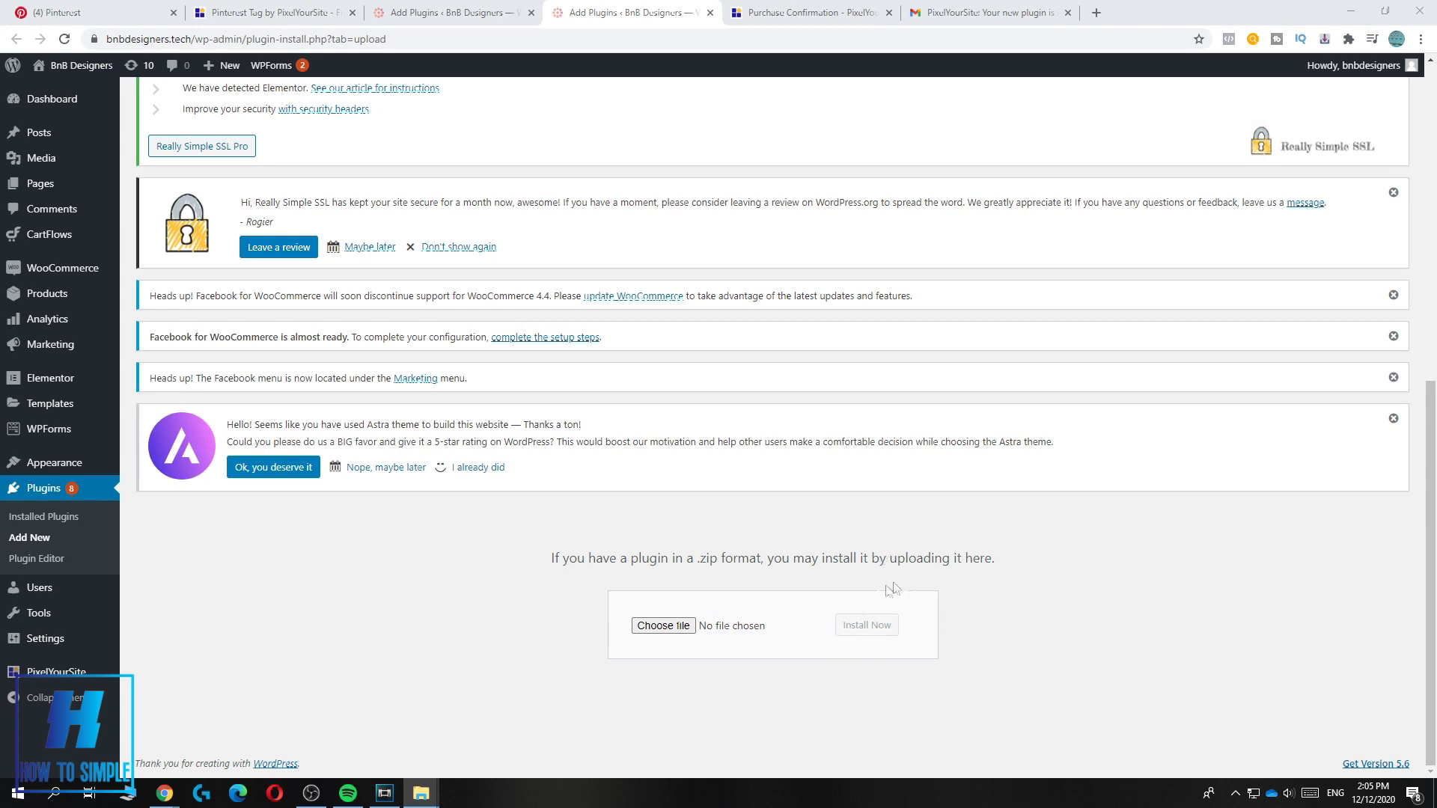
pyautogui.moveTo(794, 577); pyautogui.dragTo(655, 635)
pyautogui.click(855, 633)
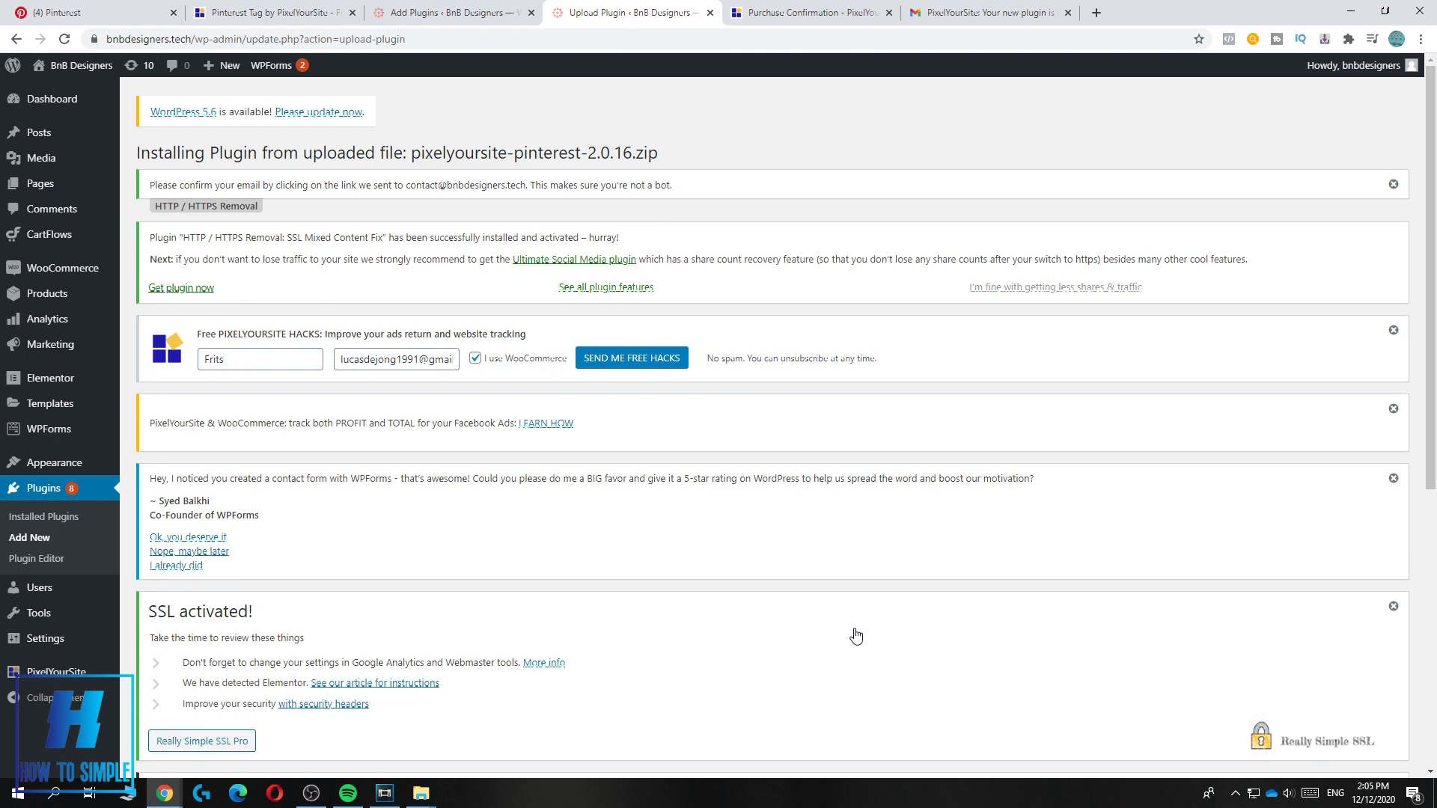
pyautogui.scroll(-6, 919, 620)
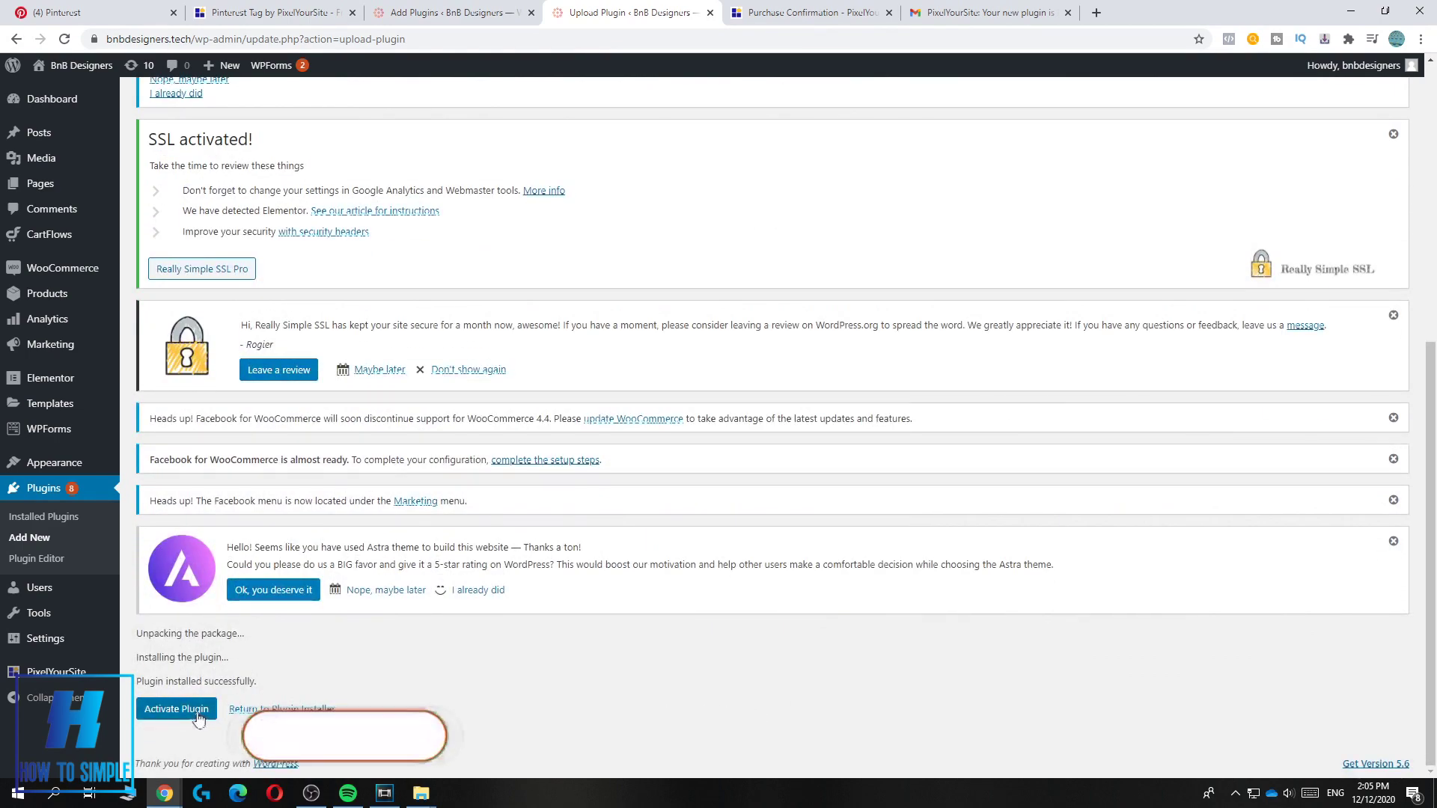
pyautogui.click(153, 708)
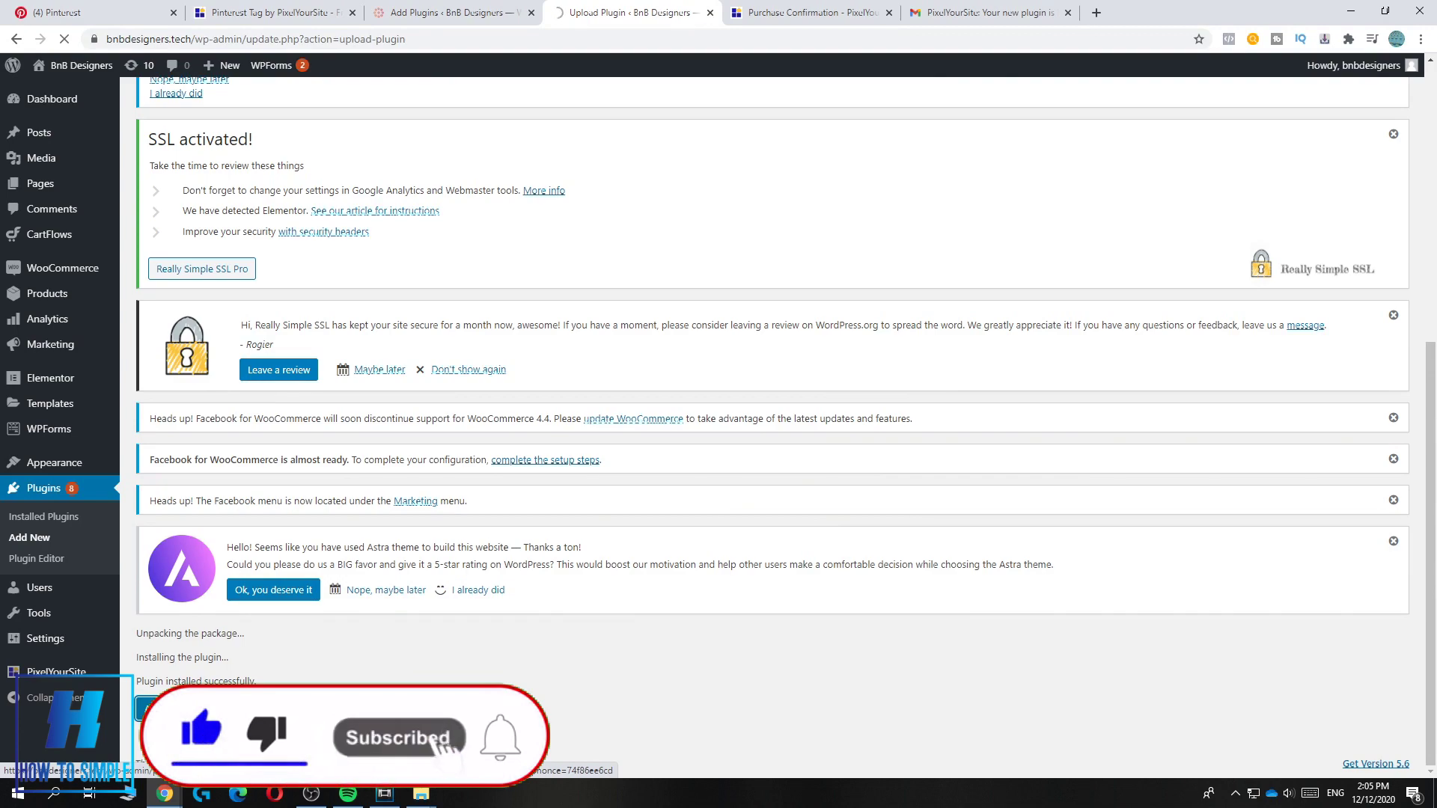
# Step: Open the add-on license activation page from the WordPress notice
pyautogui.scroll(-5, 249, 621)
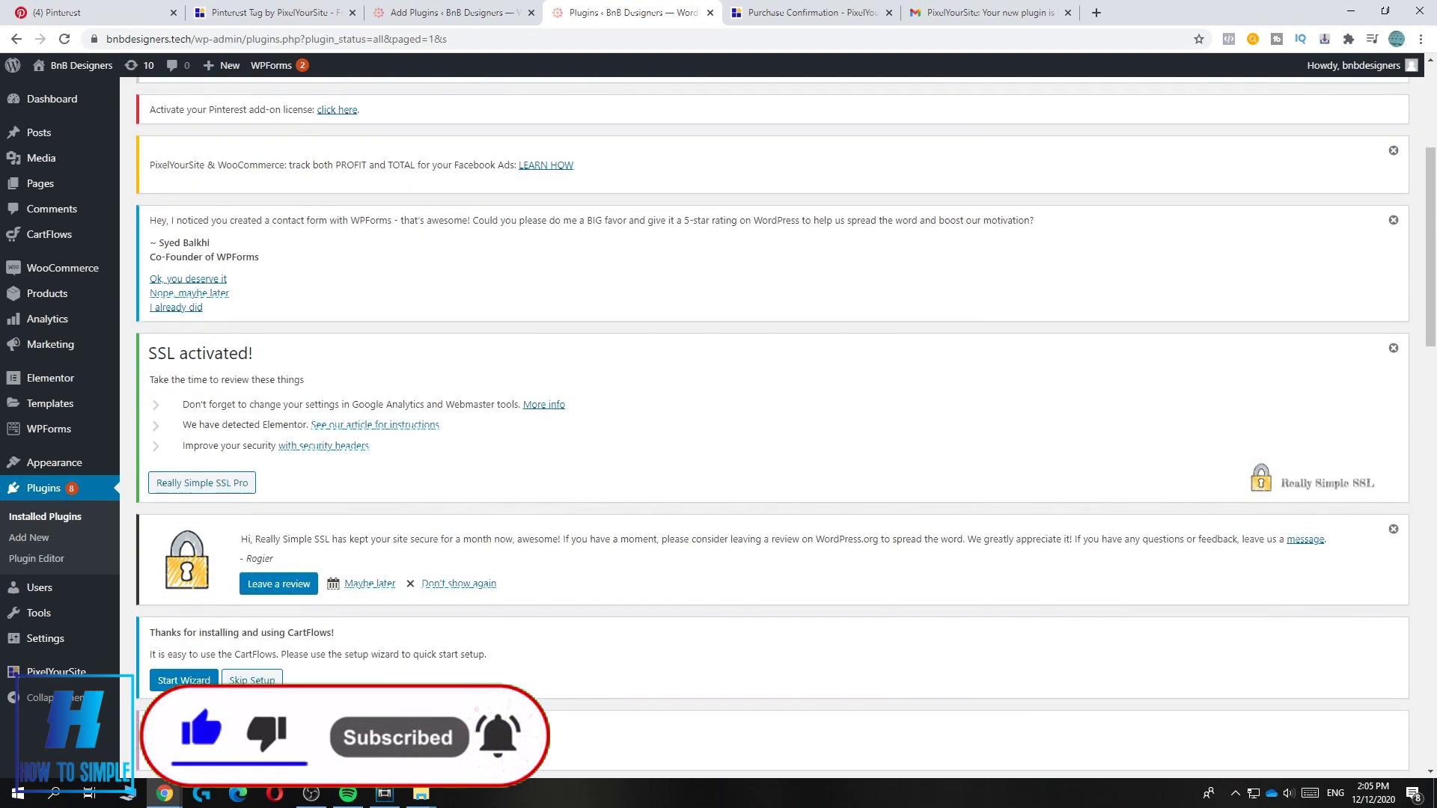
pyautogui.scroll(4, 248, 621)
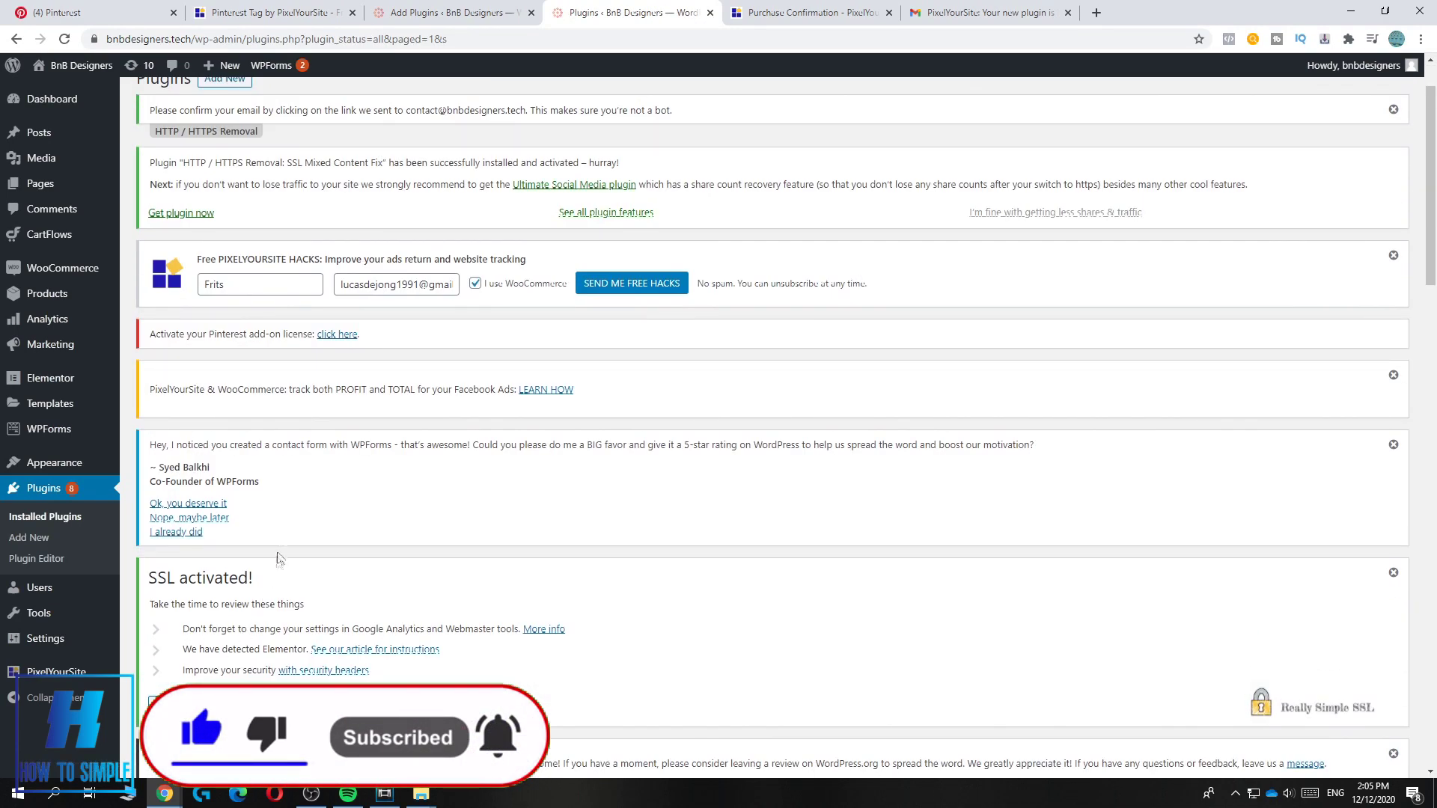
pyautogui.moveTo(159, 334); pyautogui.dragTo(201, 339)
pyautogui.click(229, 339)
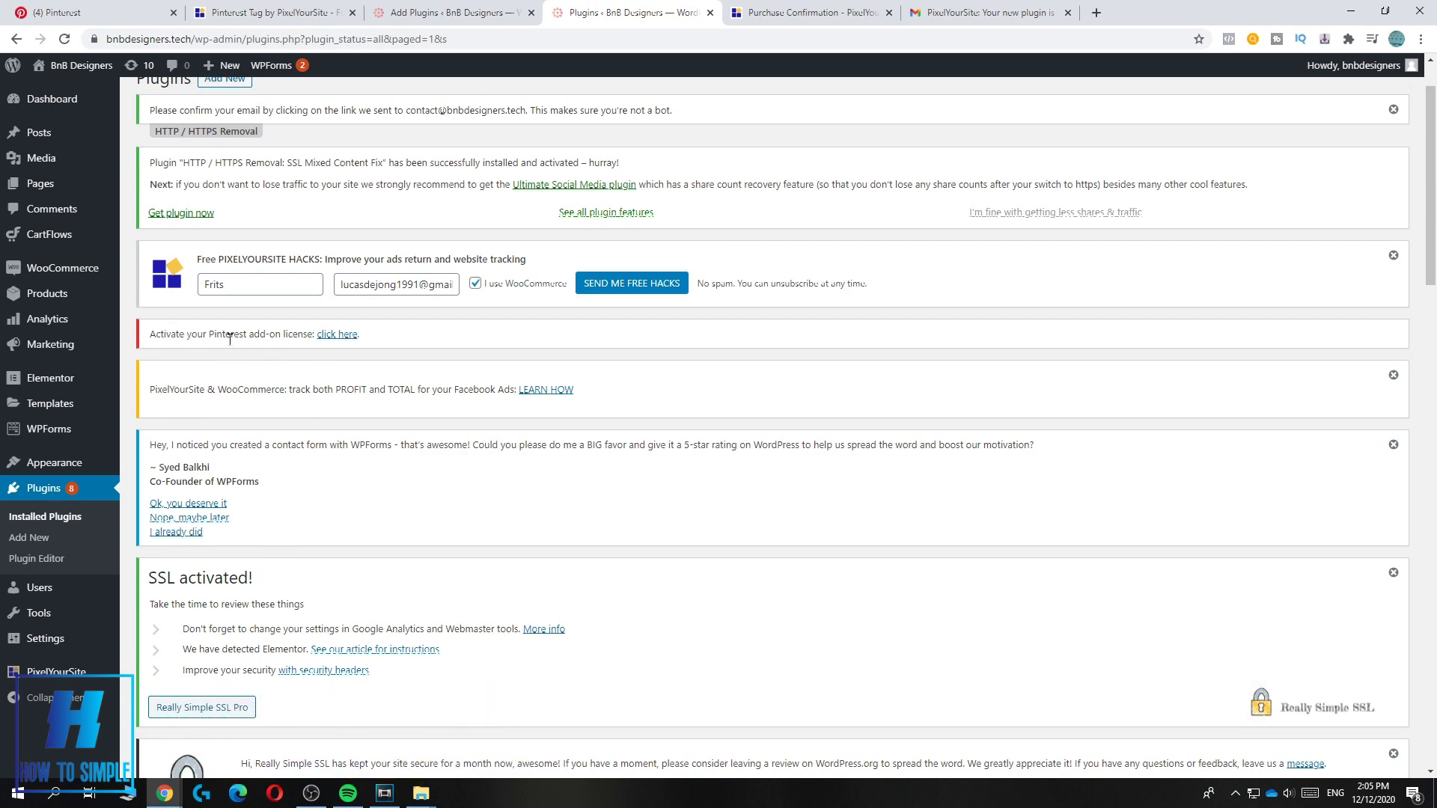
pyautogui.click(322, 336)
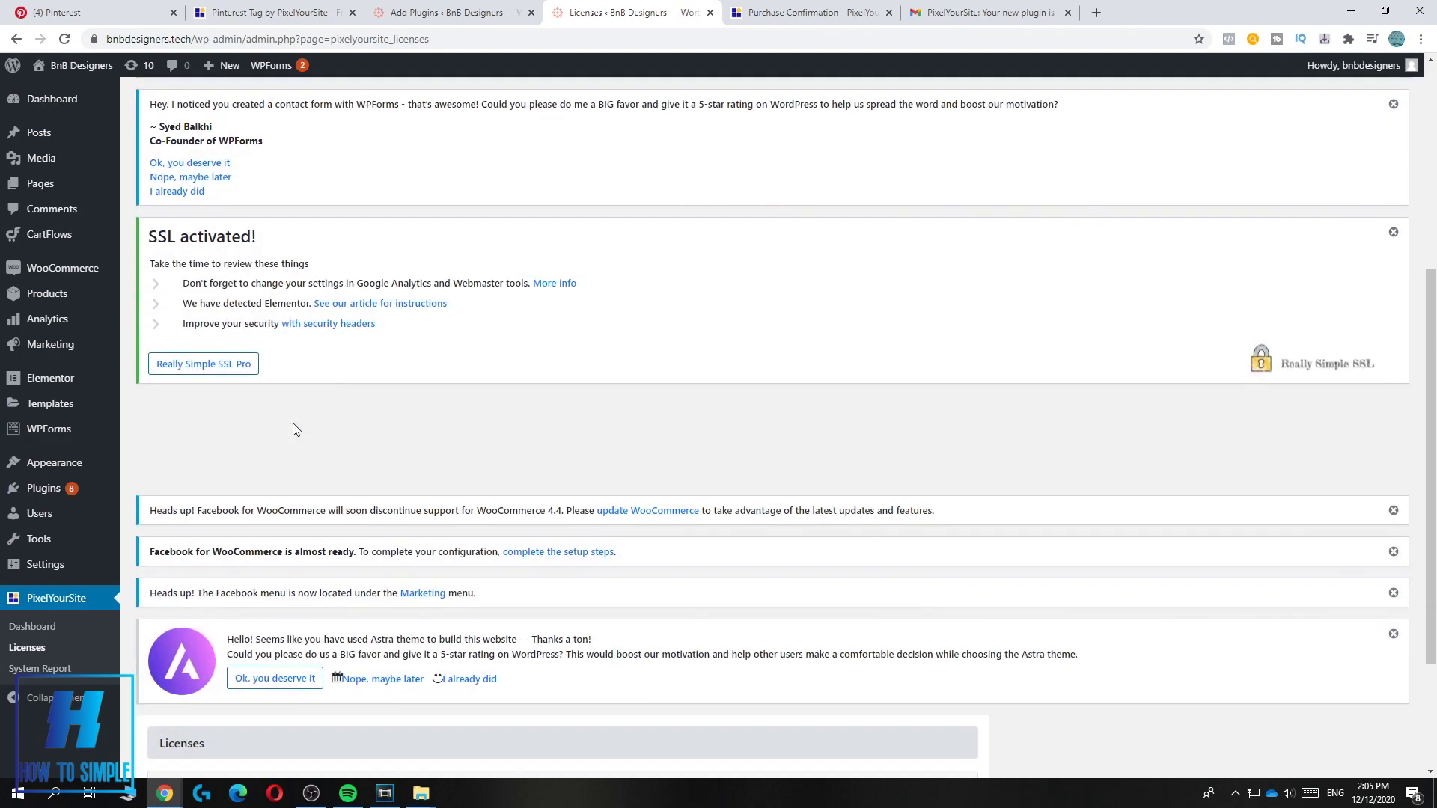
pyautogui.scroll(-8, 298, 436)
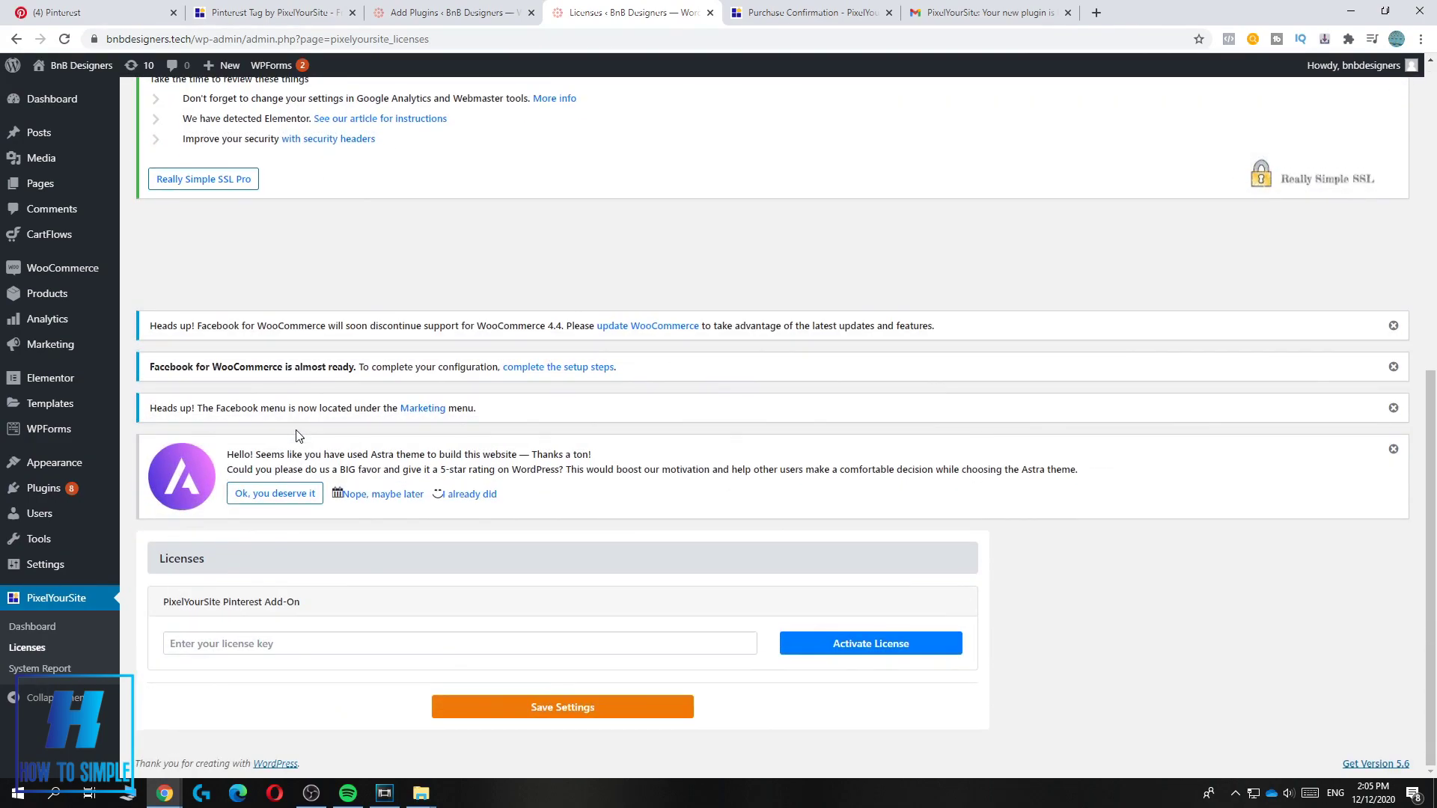
# Step: Paste the Pinterest add-on license key from the Gmail email and activate the license
pyautogui.click(245, 638)
pyautogui.click(932, 15)
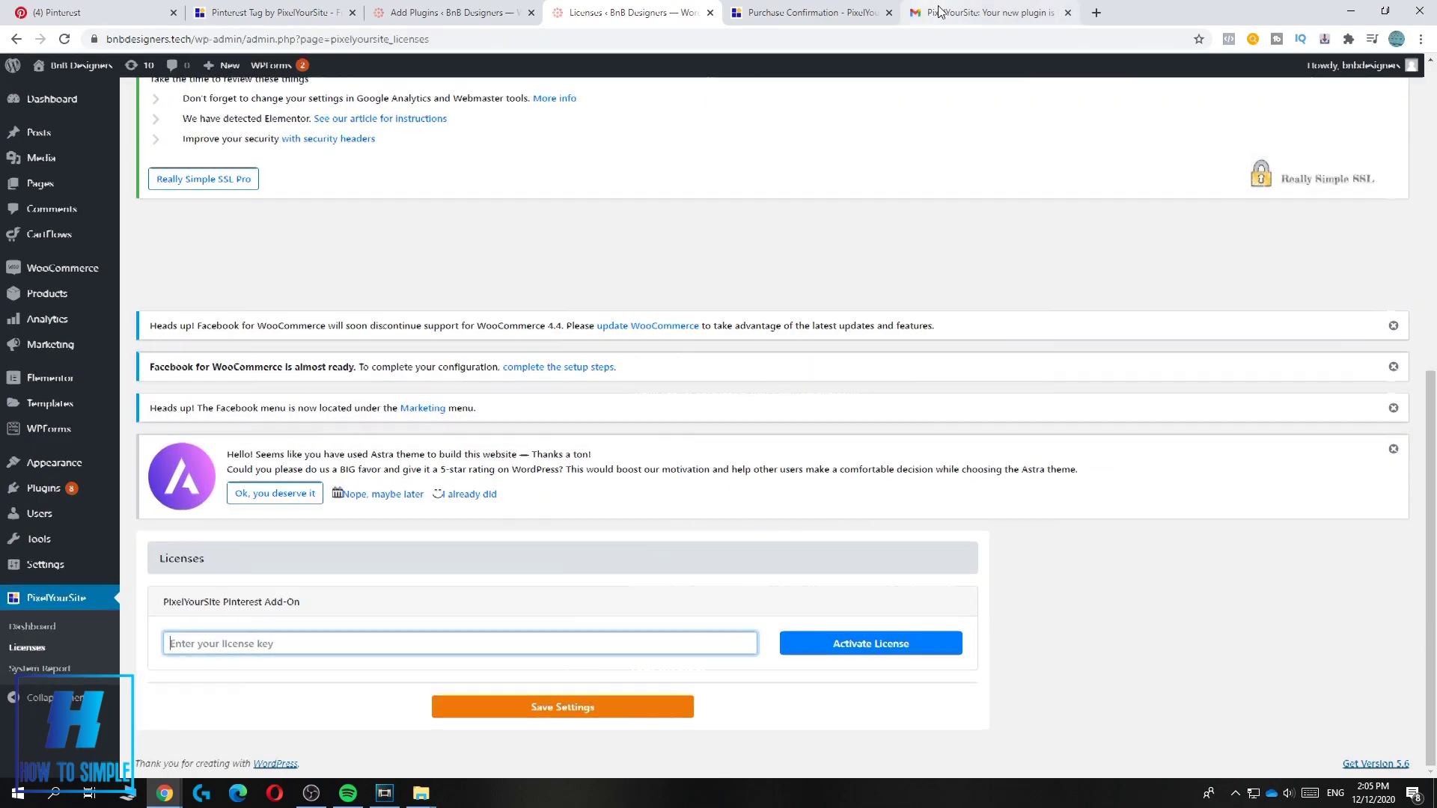
pyautogui.moveTo(954, 587); pyautogui.dragTo(782, 588)
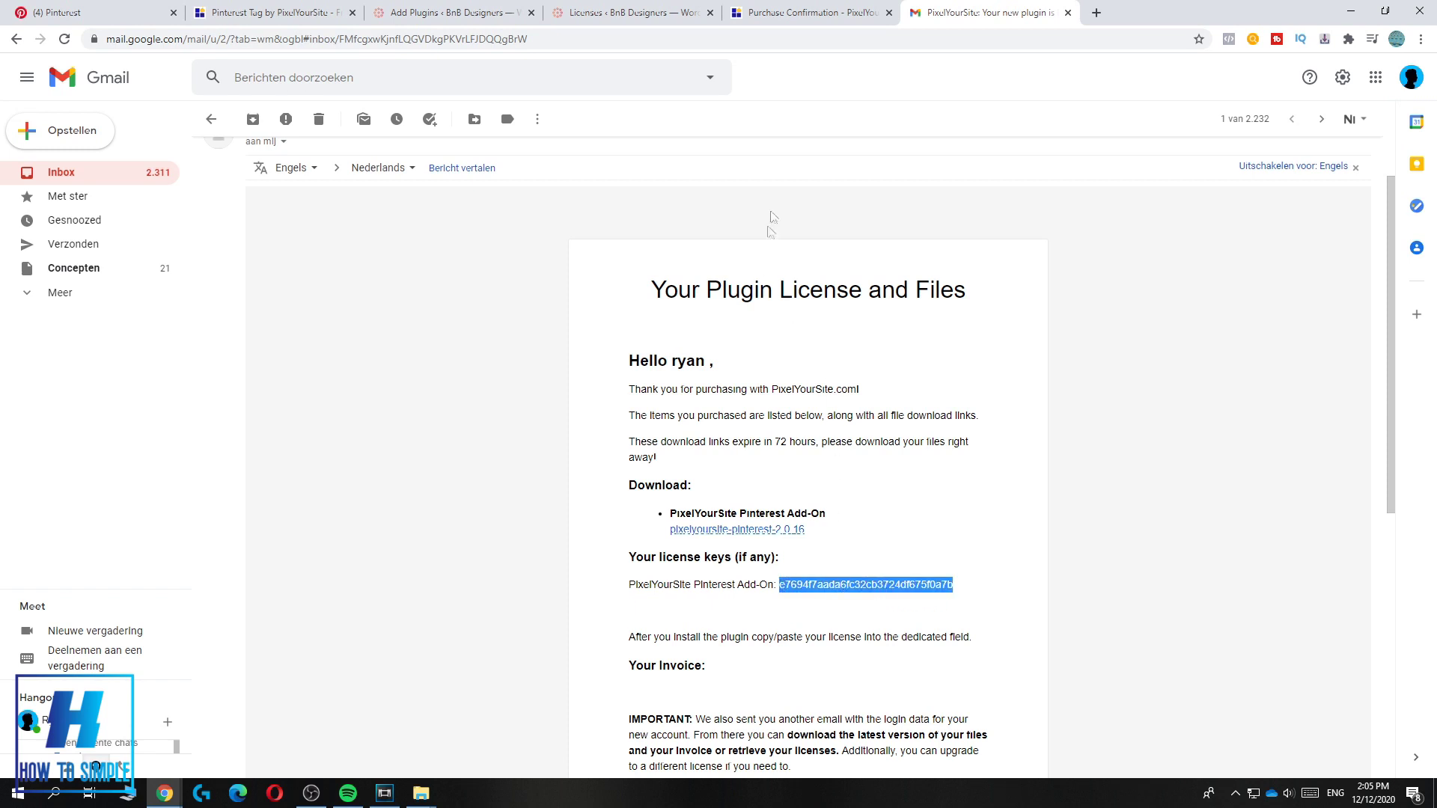
pyautogui.click(591, 7)
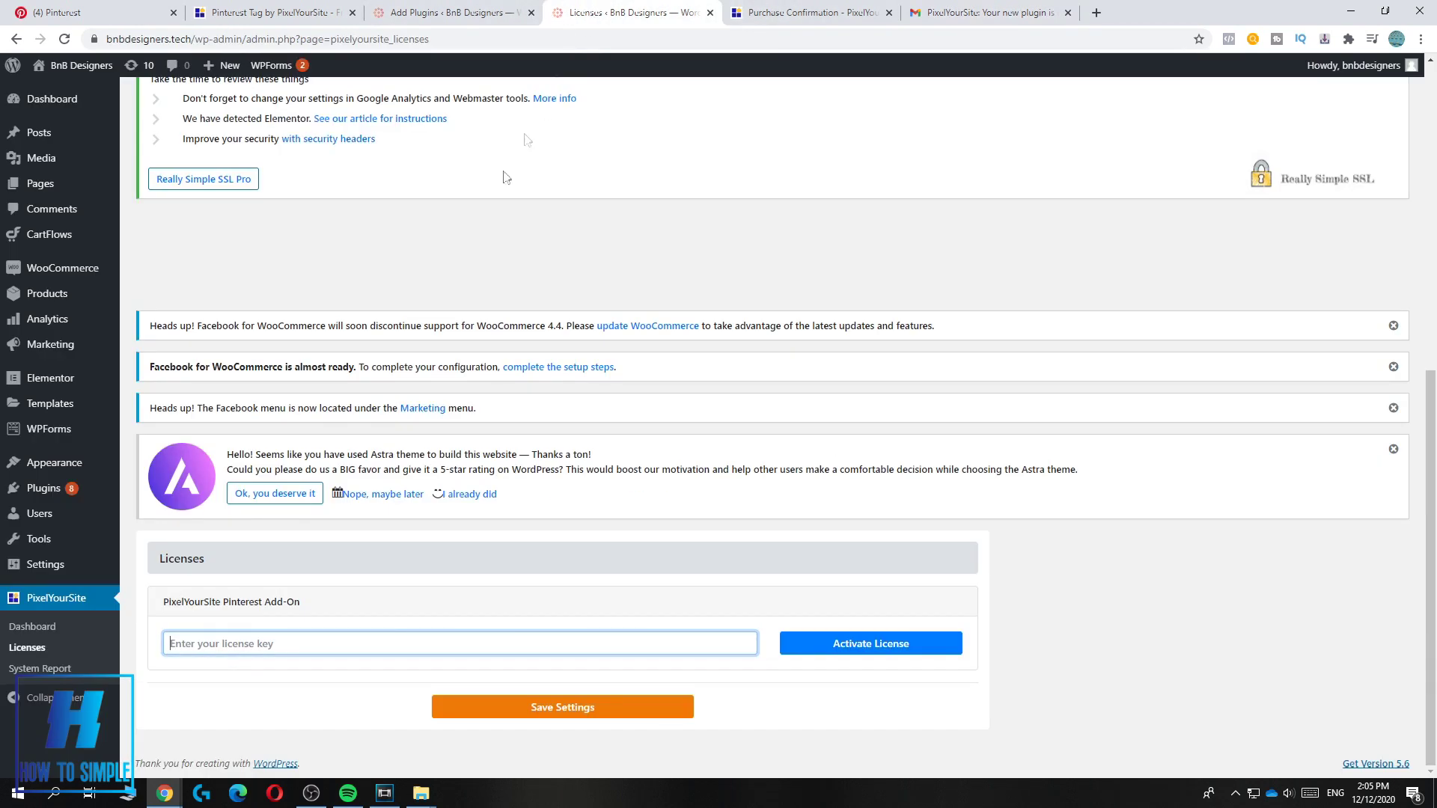
pyautogui.hotkey('ctrl', 'v')
pyautogui.click(824, 648)
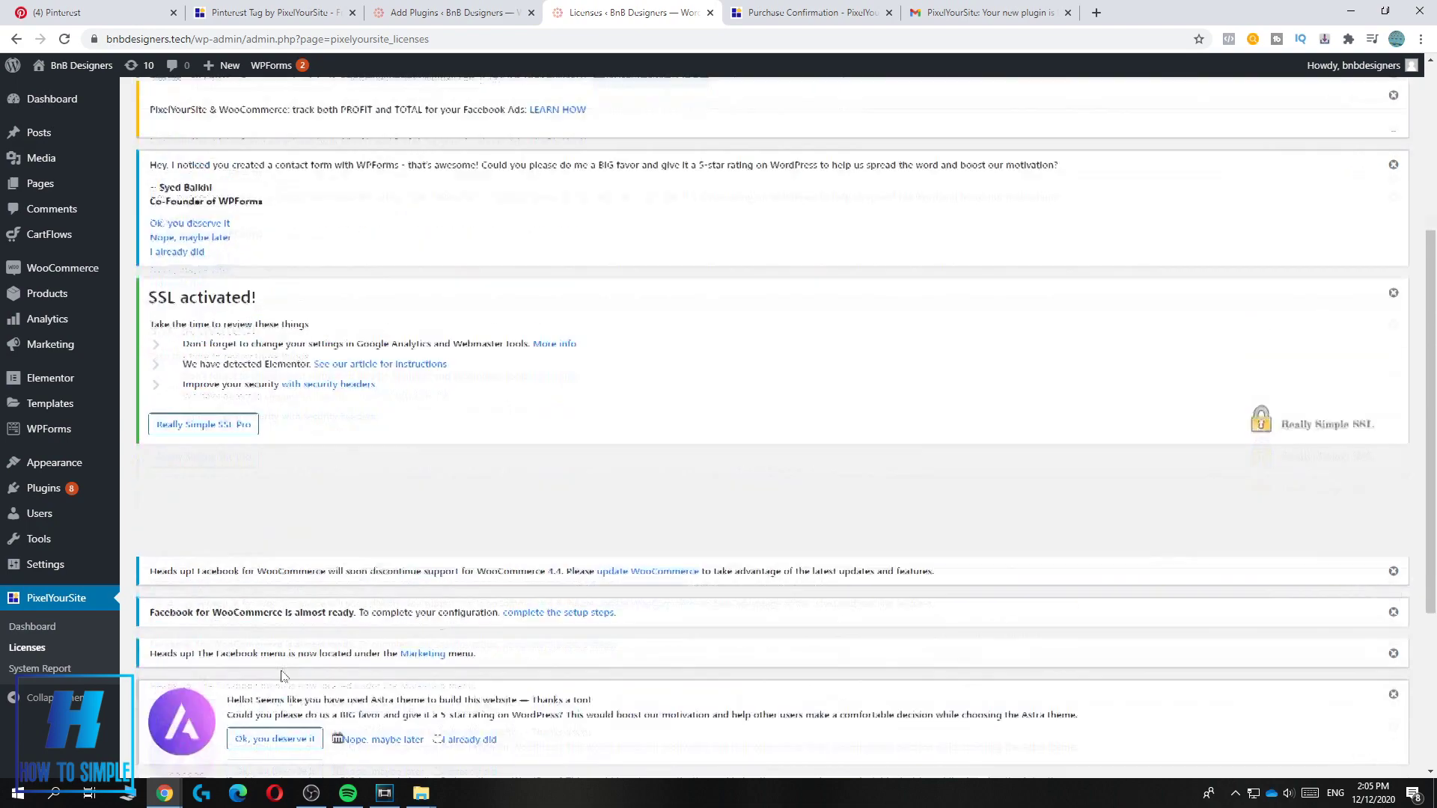
# Step: Save the license settings and return to Pinterest's install guide at step 4/9
pyautogui.scroll(-10, 284, 690)
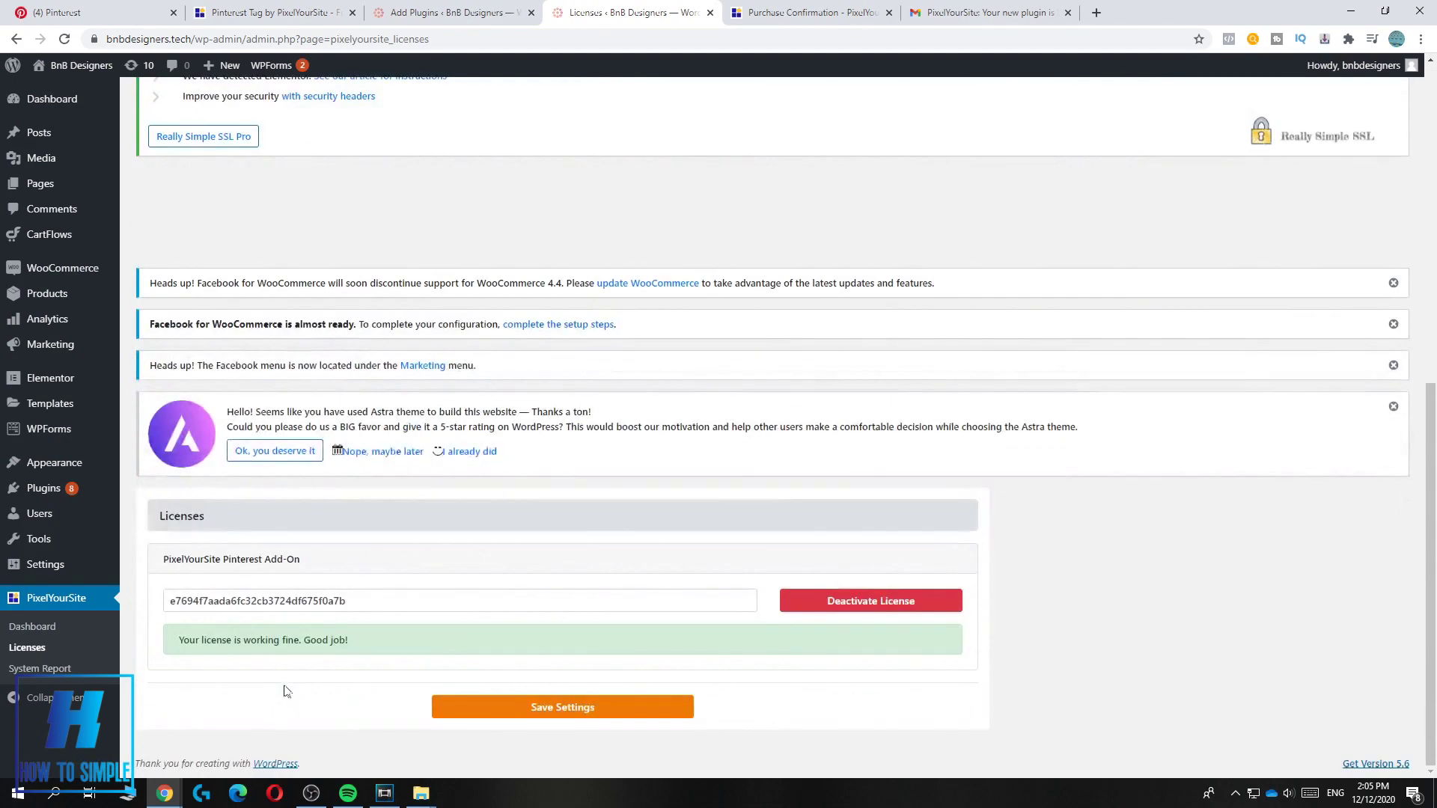
pyautogui.click(529, 711)
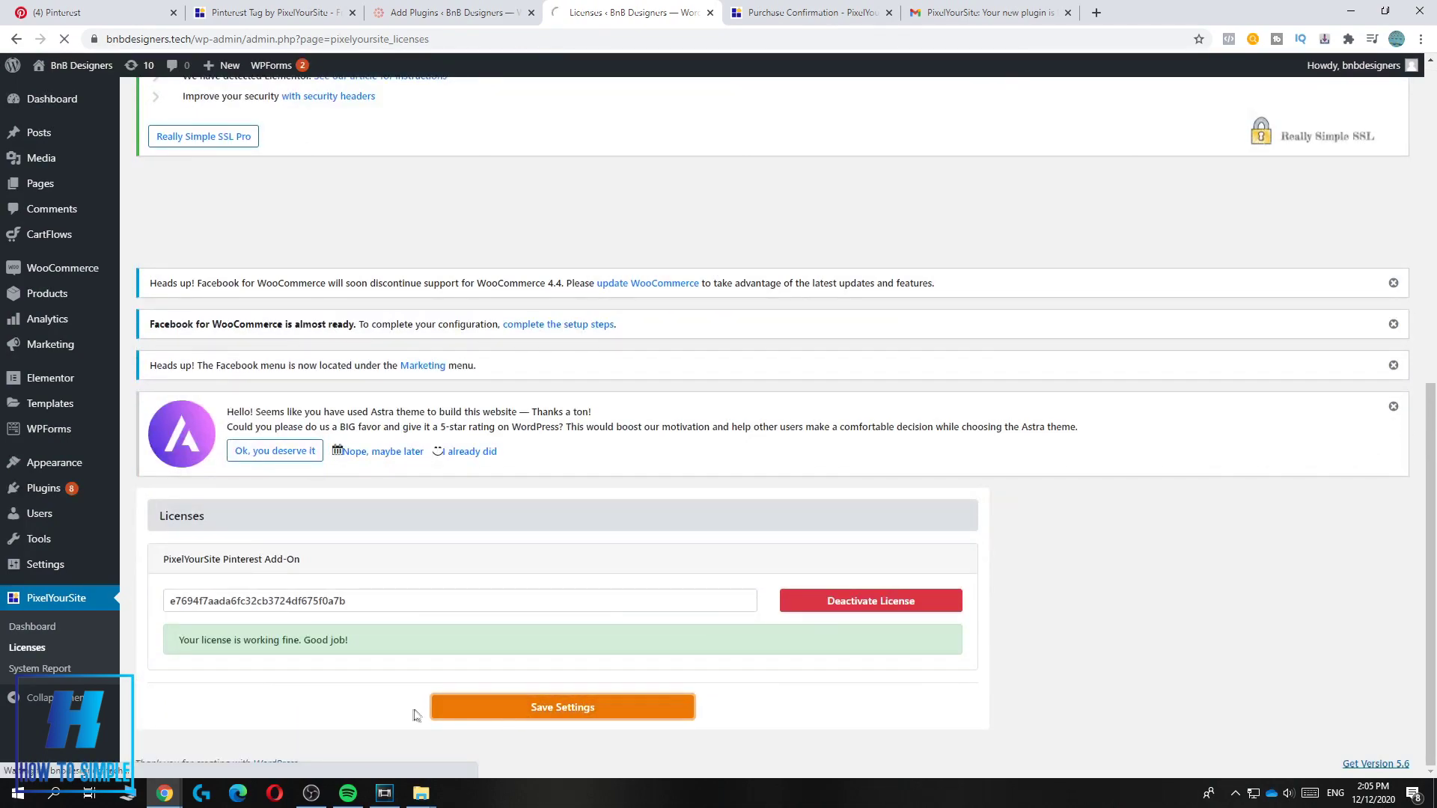
pyautogui.scroll(-7, 419, 687)
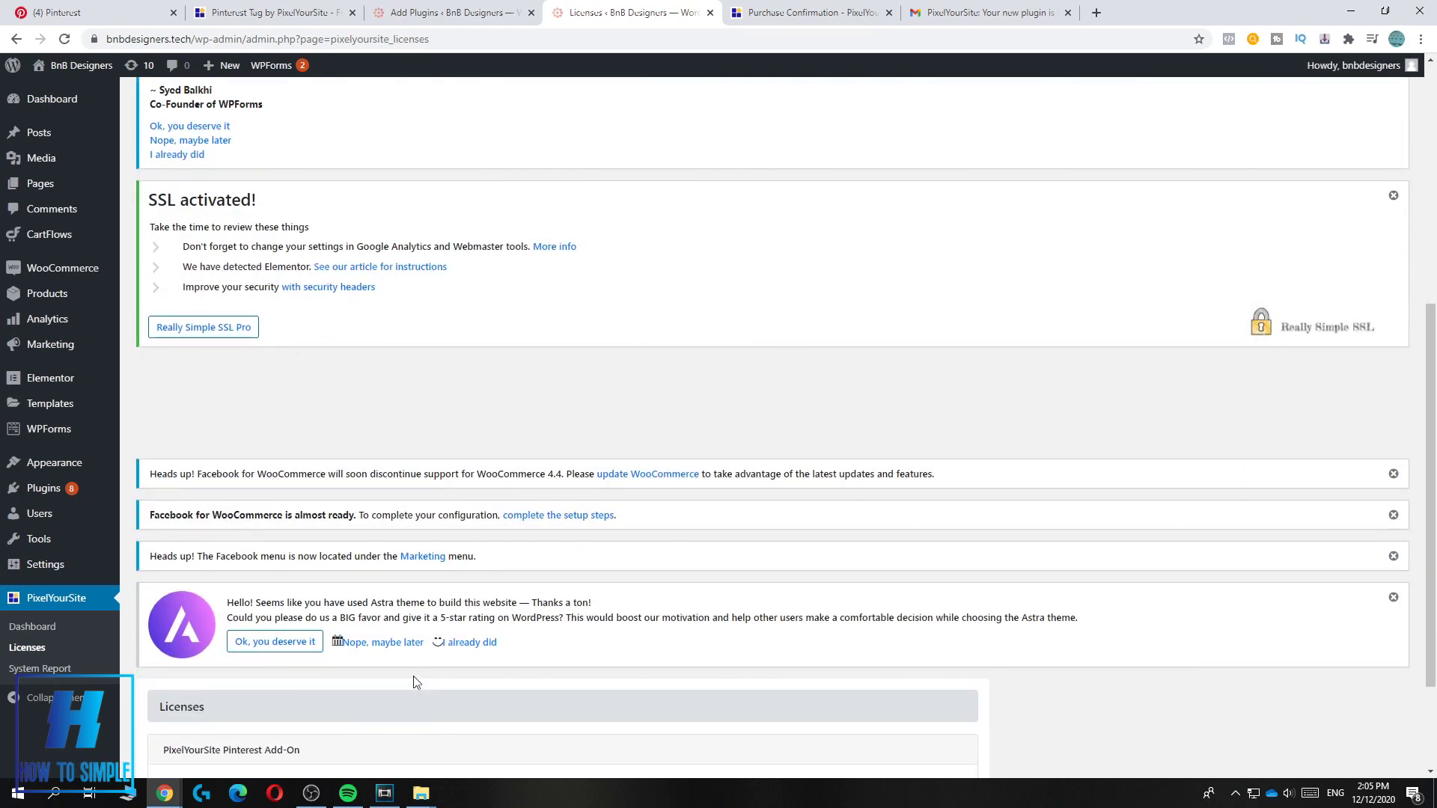
pyautogui.click(139, 12)
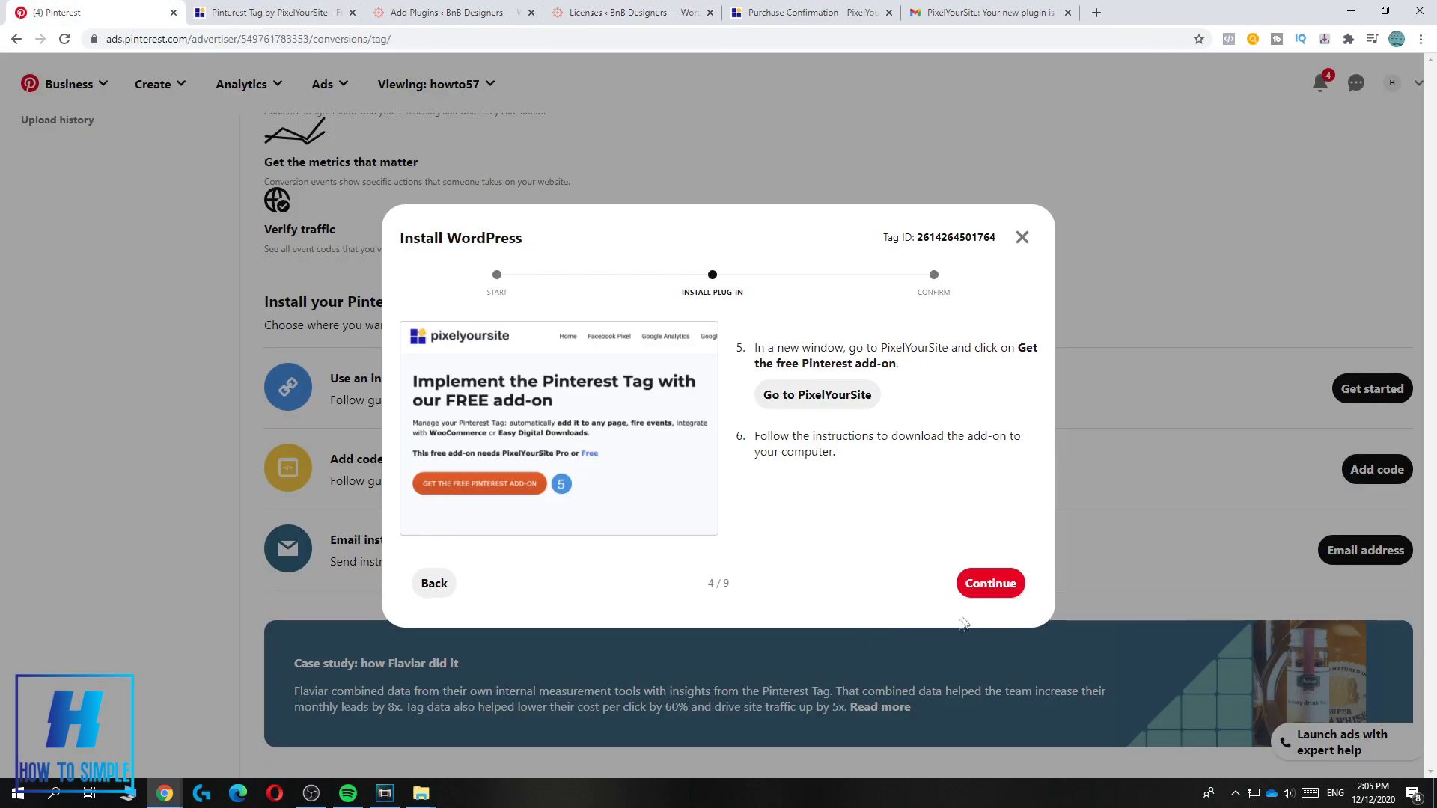
# Step: Advance through the remaining Install WordPress guide steps, past steps 16–18, to the final screen
pyautogui.click(984, 595)
pyautogui.click(983, 596)
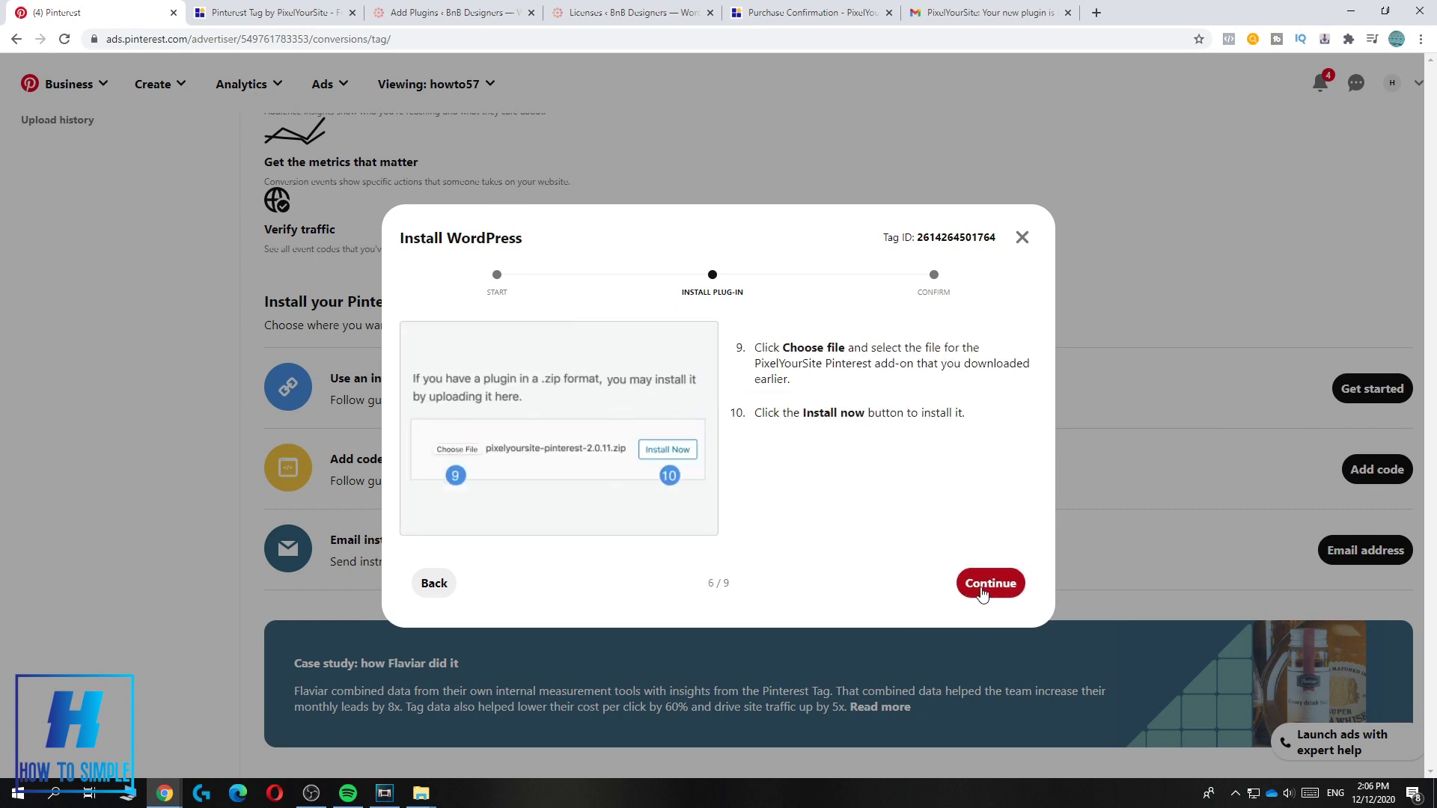
pyautogui.click(984, 594)
pyautogui.click(984, 595)
pyautogui.click(983, 595)
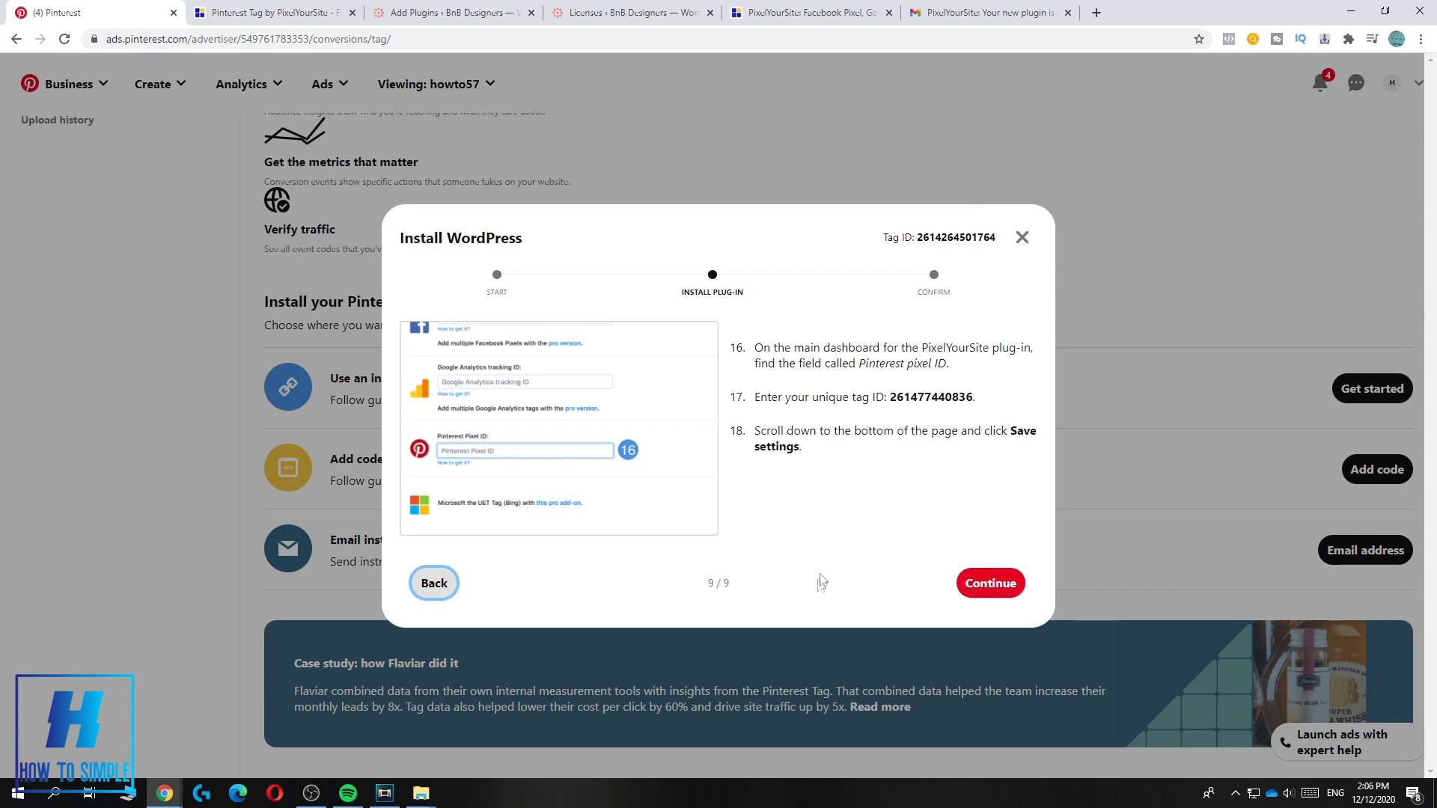
pyautogui.click(992, 593)
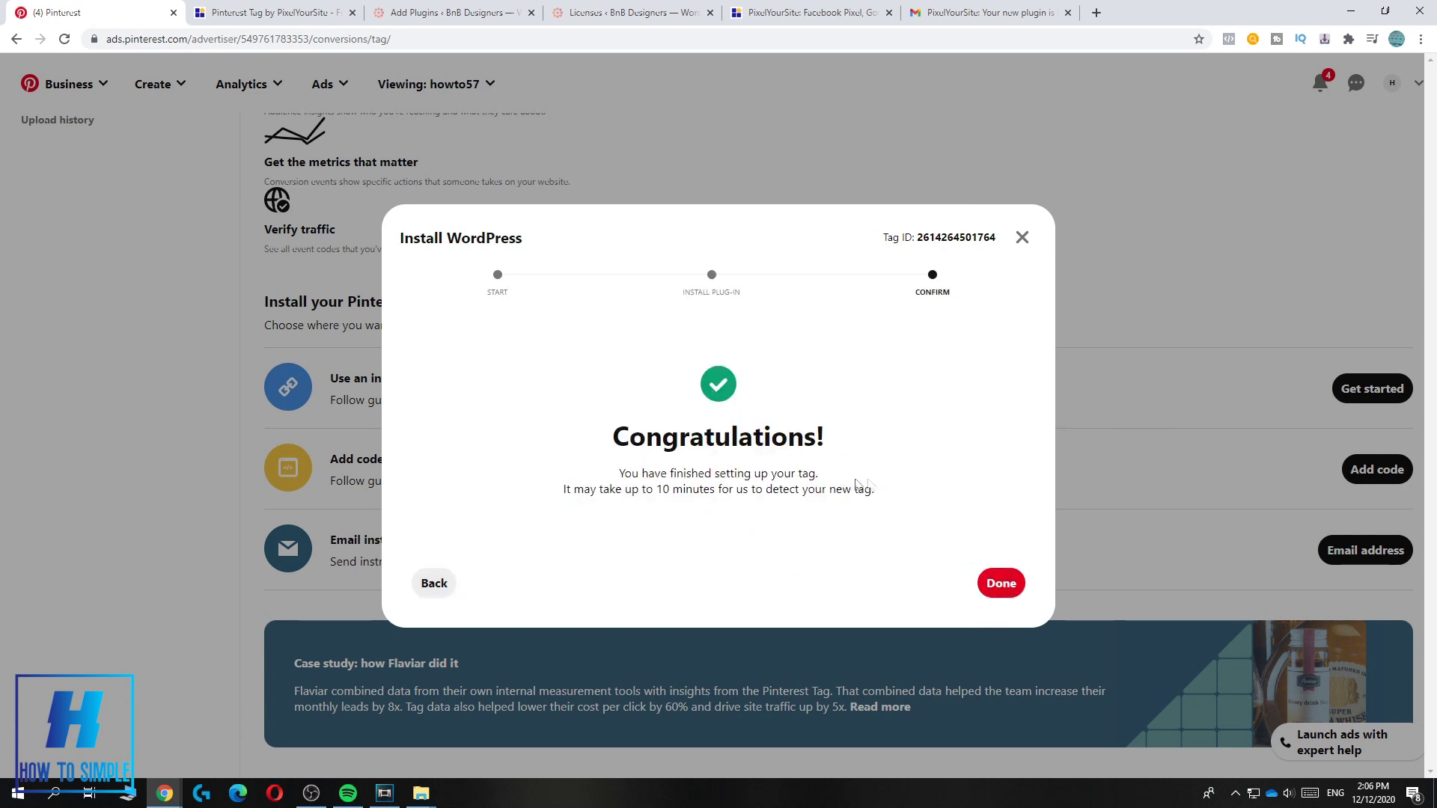
# Step: Highlight the Congratulations message and the note that tag detection may take up to 10 minutes
pyautogui.moveTo(880, 485); pyautogui.dragTo(635, 436)
pyautogui.click(685, 495)
pyautogui.moveTo(657, 490); pyautogui.dragTo(582, 439)
pyautogui.click(855, 536)
pyautogui.moveTo(887, 494)
pyautogui.mouseDown()
pyautogui.moveTo(629, 533)
pyautogui.moveTo(898, 497)
pyautogui.mouseUp()
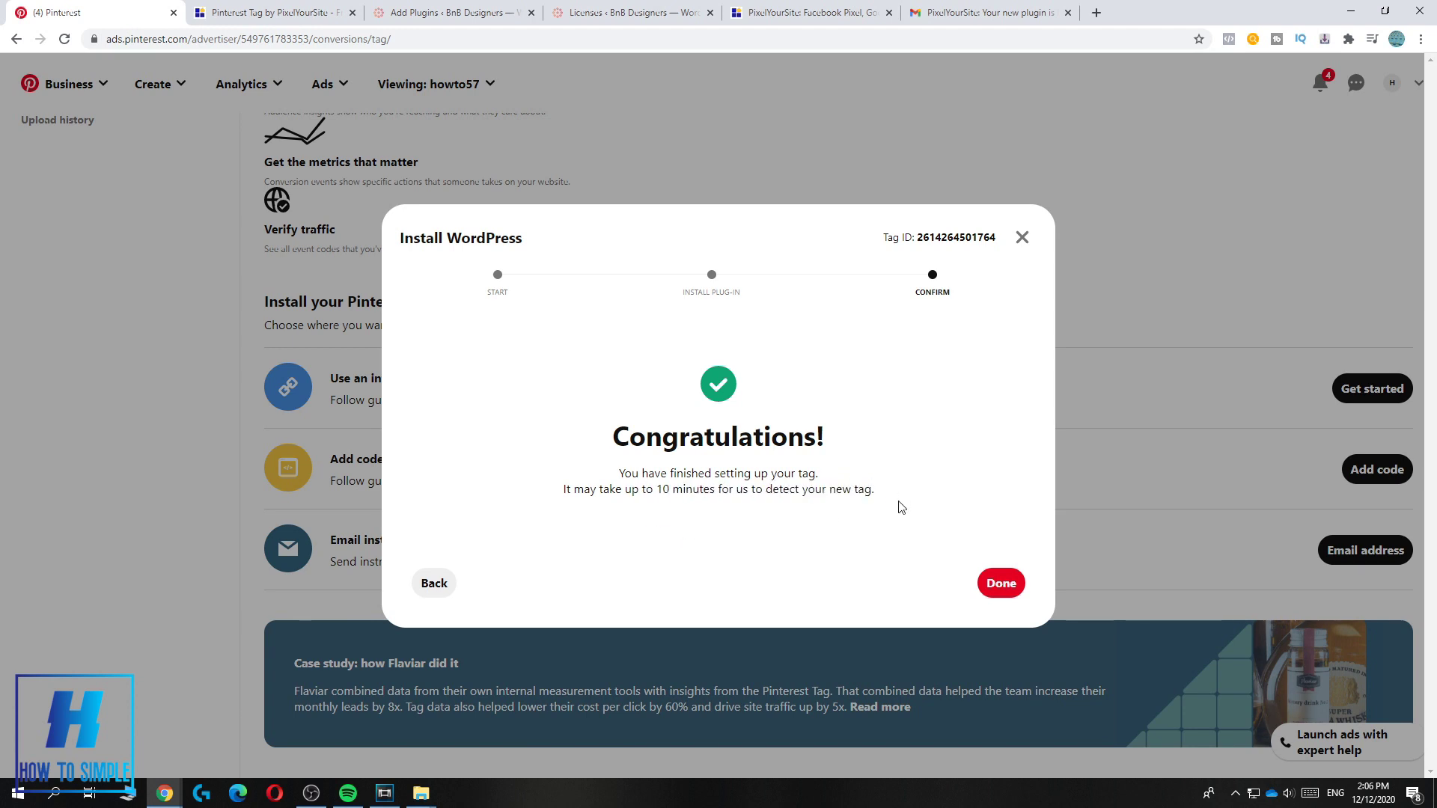